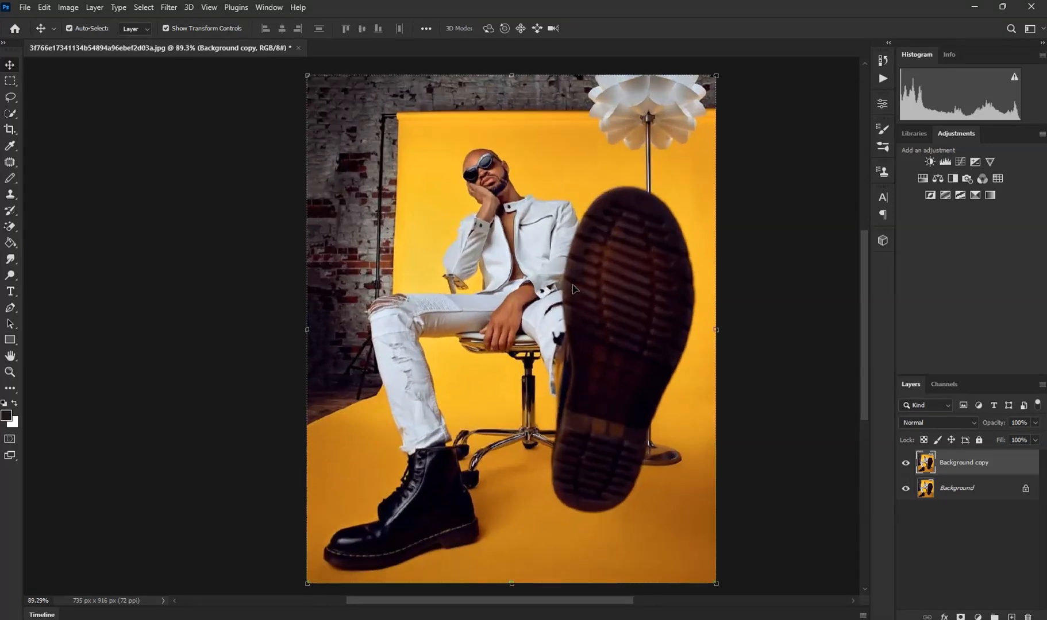
Start a Pen tool path on the planted boot, from its instep up to the bottom of the laces
{"action": "scroll", "coordinate": [528, 291], "scroll_direction": "down", "scroll_amount": 1}
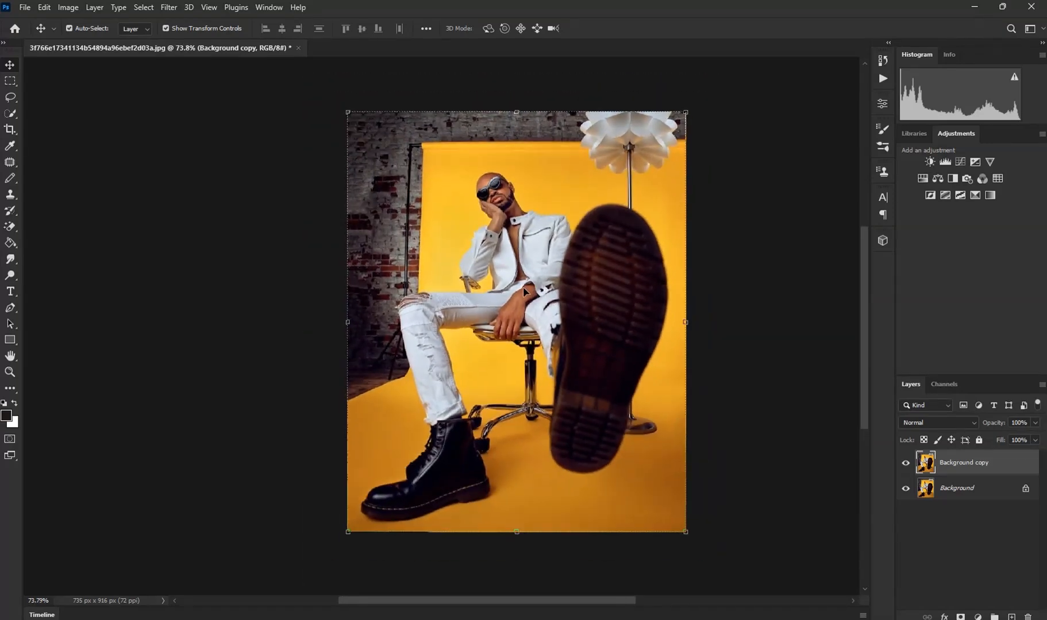
{"action": "scroll", "coordinate": [458, 292], "scroll_direction": "up", "scroll_amount": 2}
{"action": "scroll", "coordinate": [502, 264], "scroll_direction": "down", "scroll_amount": 1}
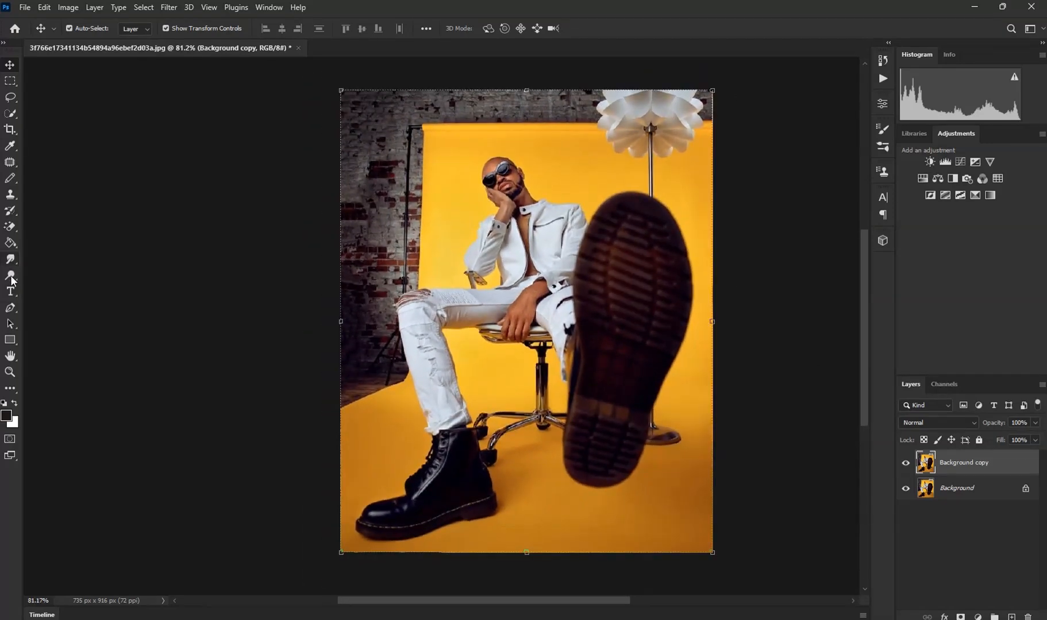
{"action": "left_click", "coordinate": [11, 313]}
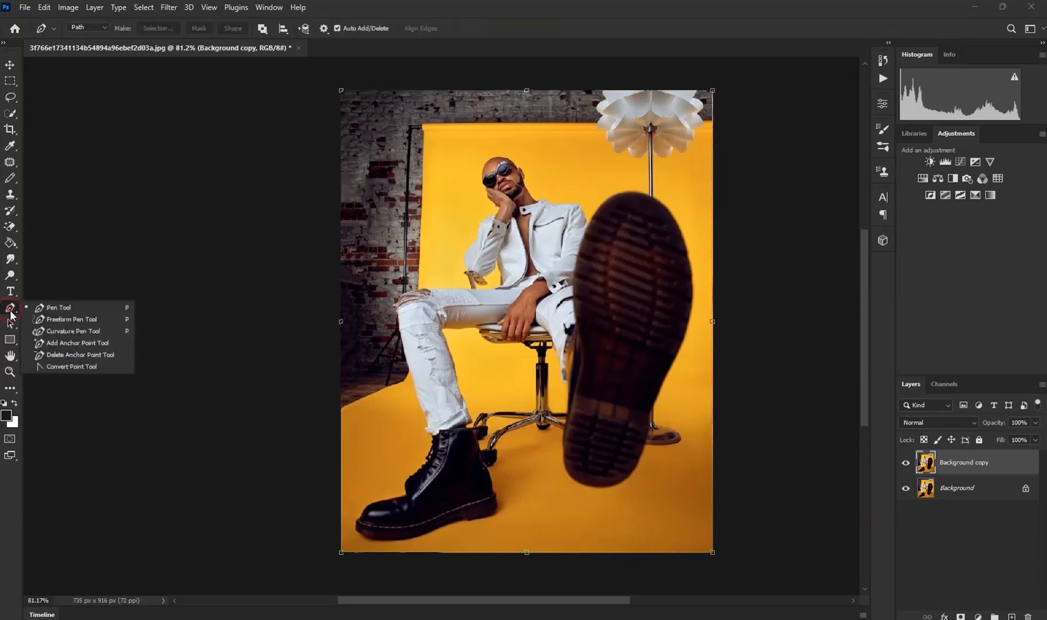
{"action": "left_click", "coordinate": [51, 309]}
{"action": "scroll", "coordinate": [447, 320], "scroll_direction": "down", "scroll_amount": 1}
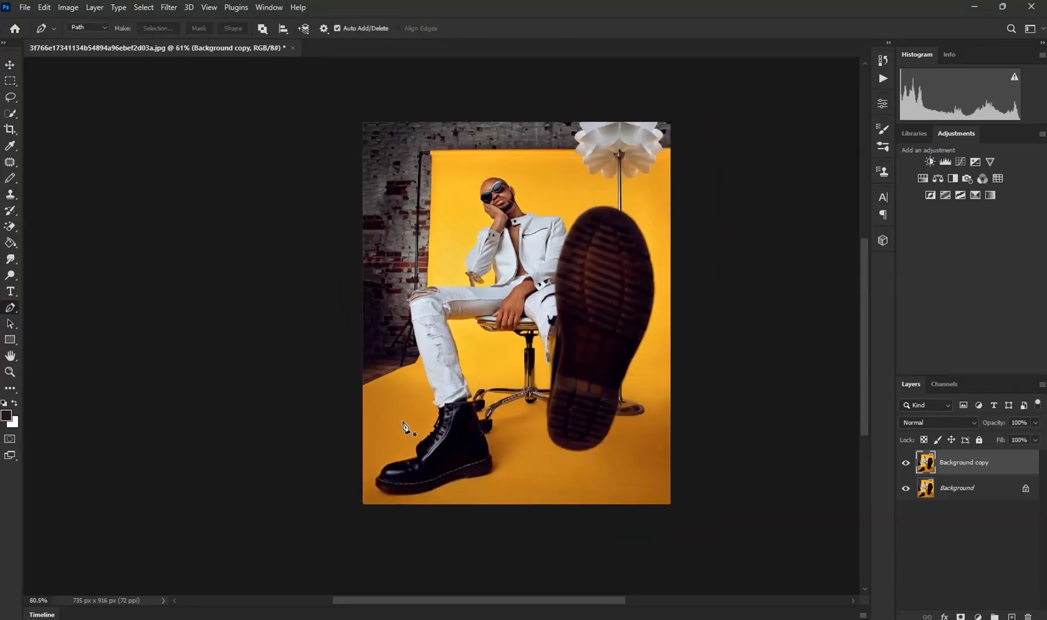
{"action": "scroll", "coordinate": [471, 368], "scroll_direction": "up", "scroll_amount": 5}
{"action": "scroll", "coordinate": [460, 471], "scroll_direction": "up", "scroll_amount": 4}
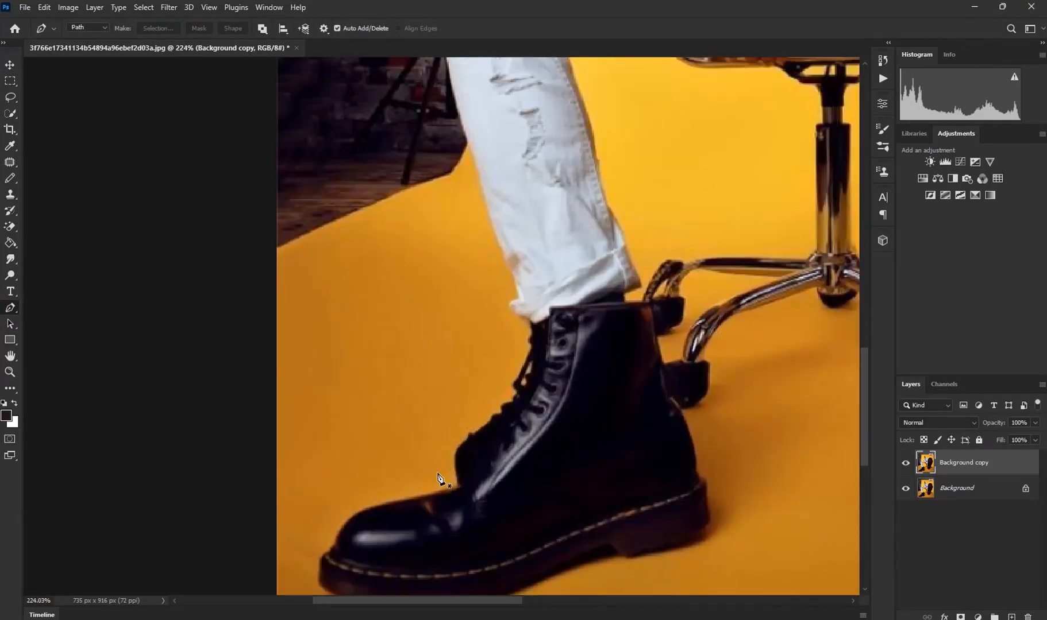
{"action": "left_click", "coordinate": [446, 506]}
{"action": "left_click", "coordinate": [473, 497]}
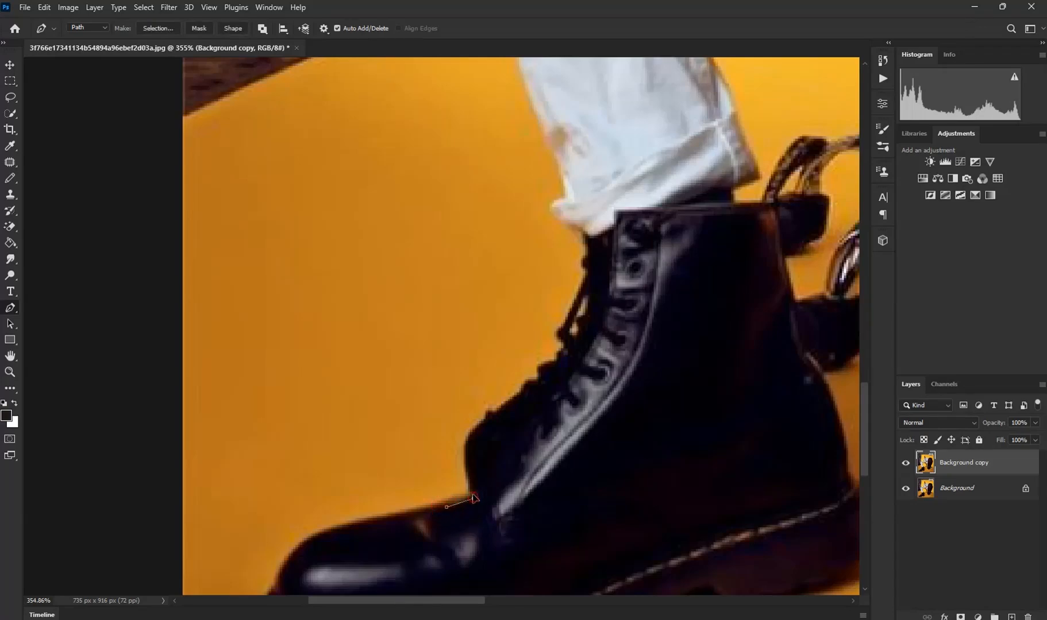
{"action": "left_click_drag", "start_coordinate": [463, 436], "coordinate": [470, 428]}
Continue the path up along the boot's laces and around the trouser cuff onto the lower leg
{"action": "scroll", "coordinate": [477, 440], "scroll_direction": "down", "scroll_amount": 4}
{"action": "scroll", "coordinate": [477, 440], "scroll_direction": "up", "scroll_amount": 5}
{"action": "left_click_drag", "start_coordinate": [524, 395], "coordinate": [529, 372]}
{"action": "left_click_drag", "start_coordinate": [553, 287], "coordinate": [548, 255]}
{"action": "scroll", "coordinate": [530, 321], "scroll_direction": "down", "scroll_amount": 3}
{"action": "scroll", "coordinate": [530, 187], "scroll_direction": "up", "scroll_amount": 3}
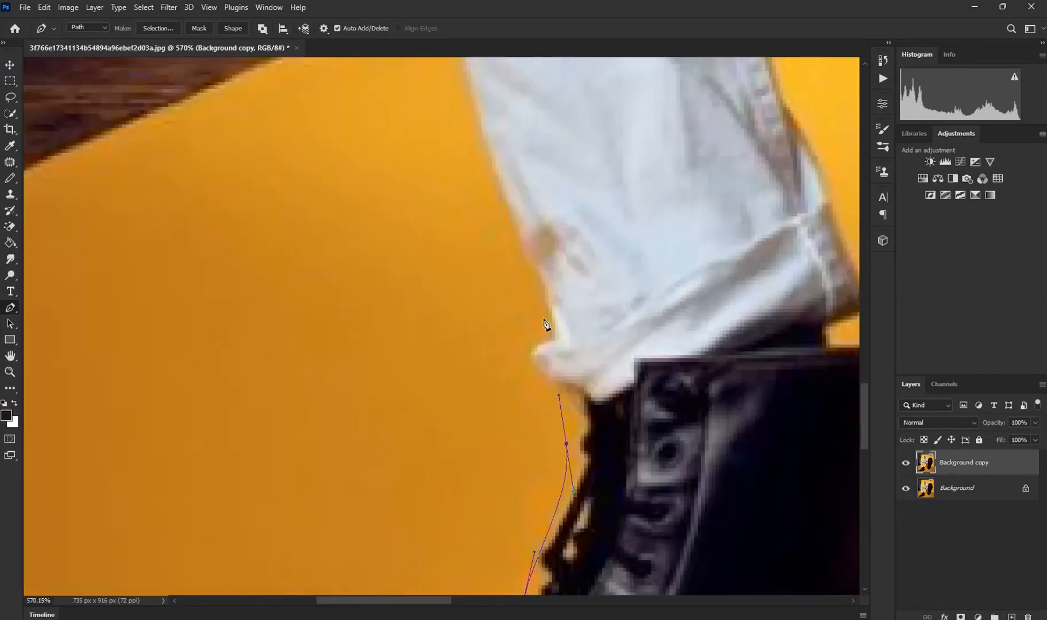
{"action": "left_click_drag", "start_coordinate": [536, 368], "coordinate": [550, 324]}
{"action": "left_click", "coordinate": [520, 226]}
{"action": "scroll", "coordinate": [519, 226], "scroll_direction": "down", "scroll_amount": 6}
{"action": "scroll", "coordinate": [499, 200], "scroll_direction": "up", "scroll_amount": 1}
{"action": "scroll", "coordinate": [499, 199], "scroll_direction": "up", "scroll_amount": 3}
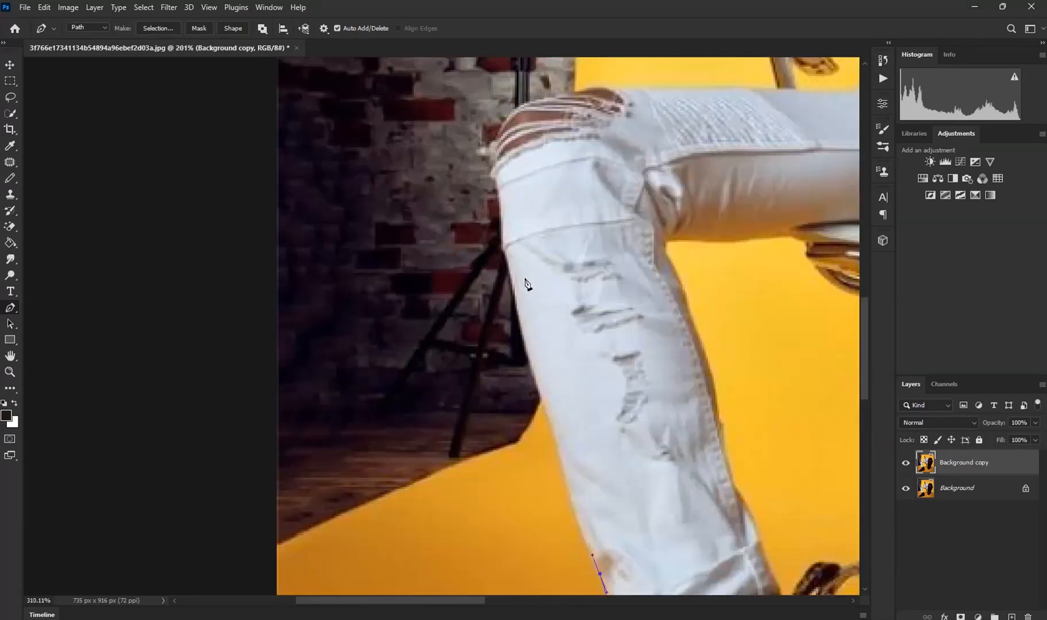
{"action": "left_click_drag", "start_coordinate": [550, 412], "coordinate": [539, 389]}
{"action": "left_click", "coordinate": [533, 366]}
{"action": "left_click", "coordinate": [45, 11]}
{"action": "left_click", "coordinate": [54, 22]}
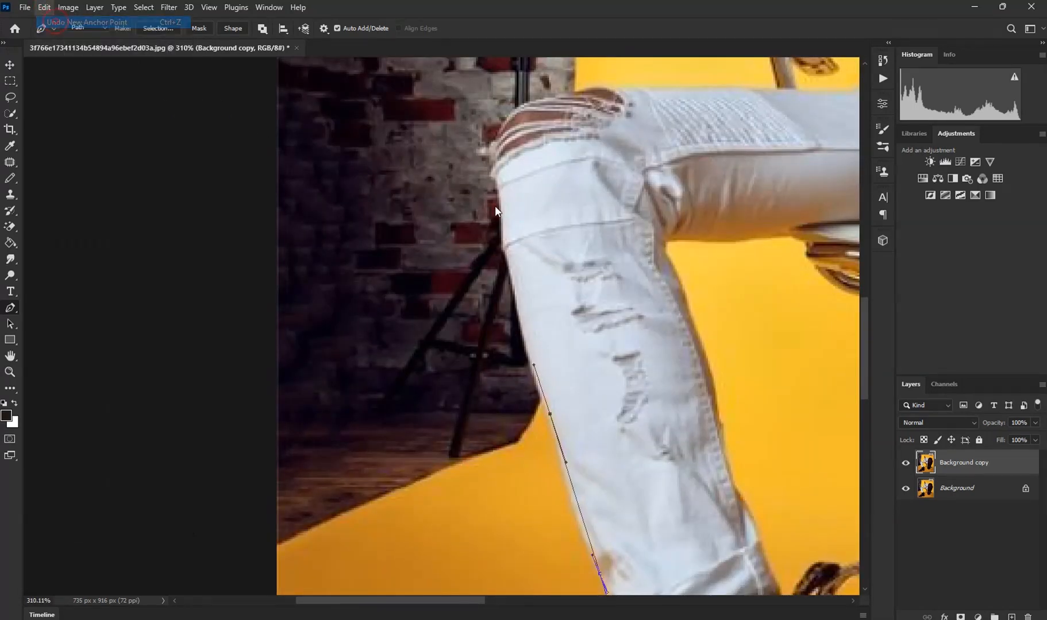
Extend the path with a curved anchor along the outer edge of the trouser leg above the cuff
{"action": "scroll", "coordinate": [494, 207], "scroll_direction": "down", "scroll_amount": 2}
{"action": "scroll", "coordinate": [546, 448], "scroll_direction": "up", "scroll_amount": 3}
{"action": "scroll", "coordinate": [568, 435], "scroll_direction": "up", "scroll_amount": 2}
{"action": "left_click_drag", "start_coordinate": [540, 366], "coordinate": [522, 295]}
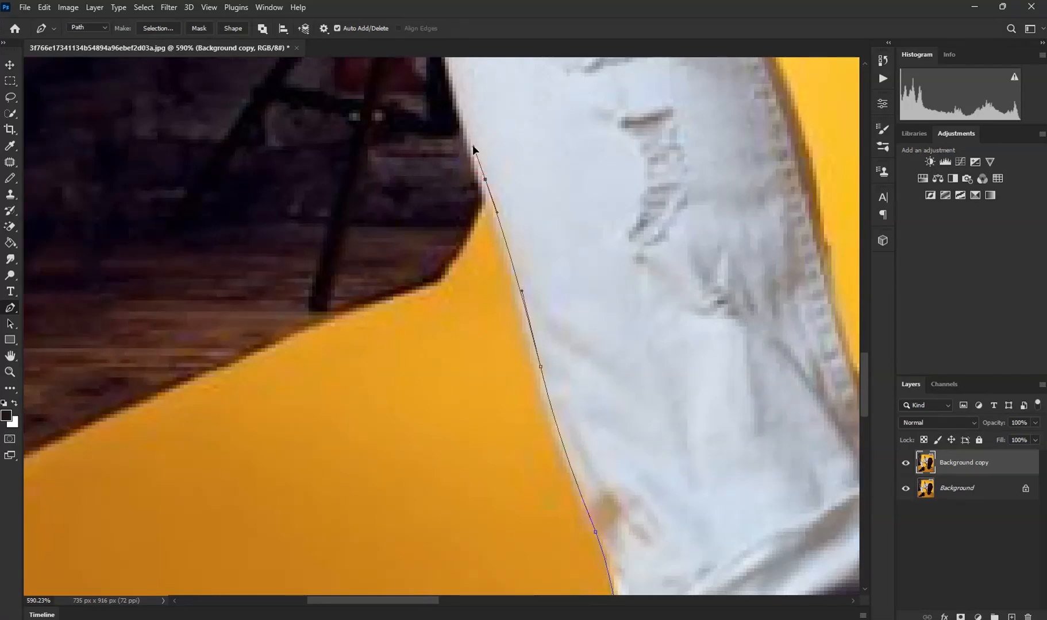
{"action": "scroll", "coordinate": [472, 145], "scroll_direction": "down", "scroll_amount": 5}
{"action": "scroll", "coordinate": [464, 128], "scroll_direction": "up", "scroll_amount": 4}
{"action": "scroll", "coordinate": [525, 273], "scroll_direction": "up", "scroll_amount": 2}
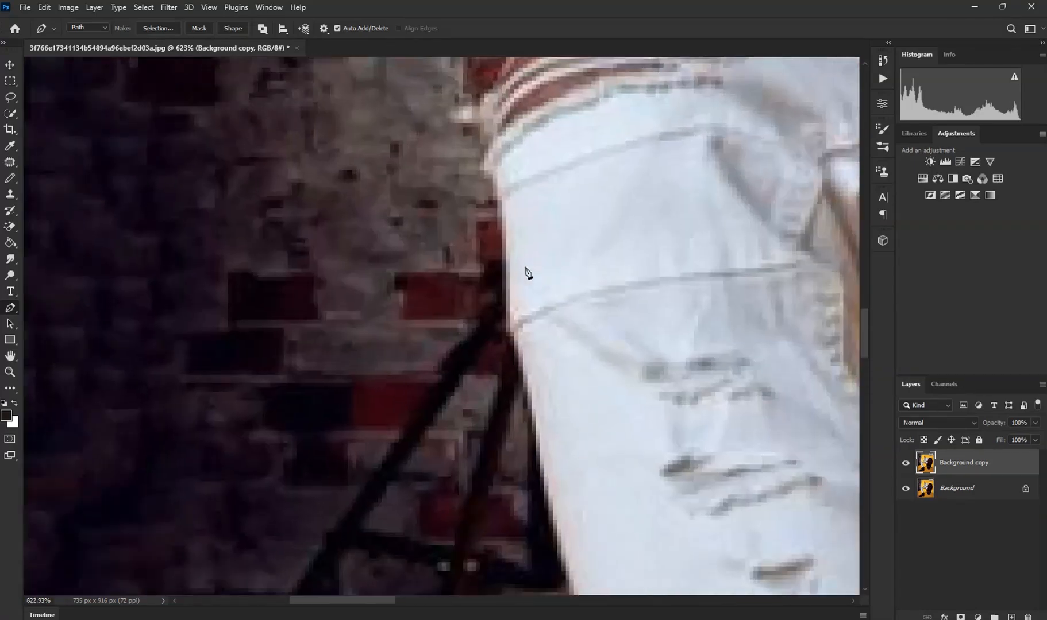
{"action": "left_click", "coordinate": [542, 455]}
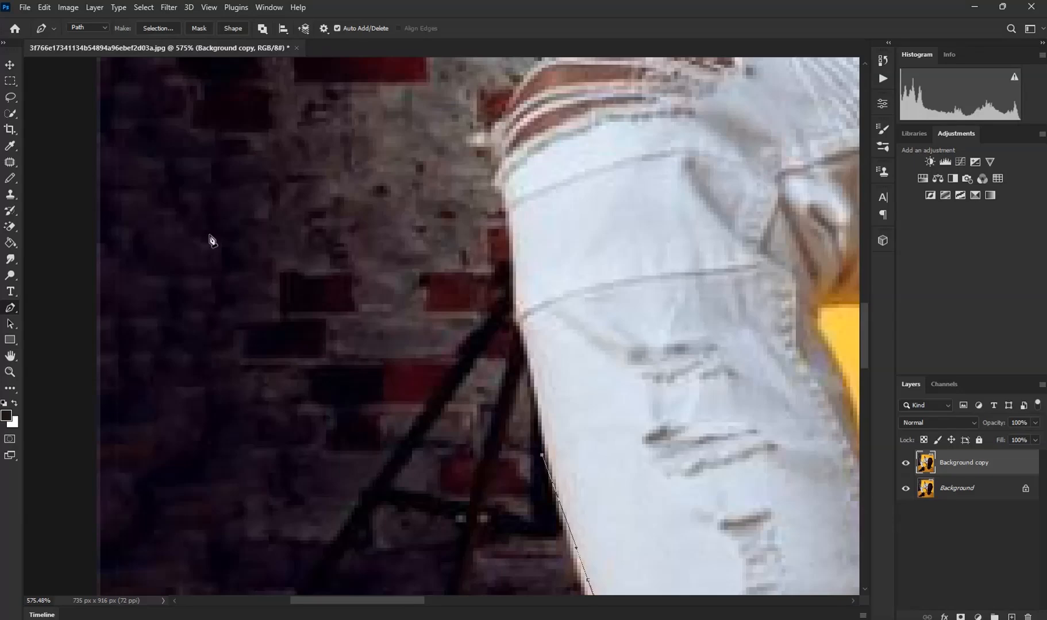
{"action": "left_click", "coordinate": [44, 7]}
{"action": "left_click", "coordinate": [86, 22]}
Trace the path up the outer edge of the shin to just below the ripped knee
{"action": "left_click", "coordinate": [541, 413]}
{"action": "left_click", "coordinate": [521, 333]}
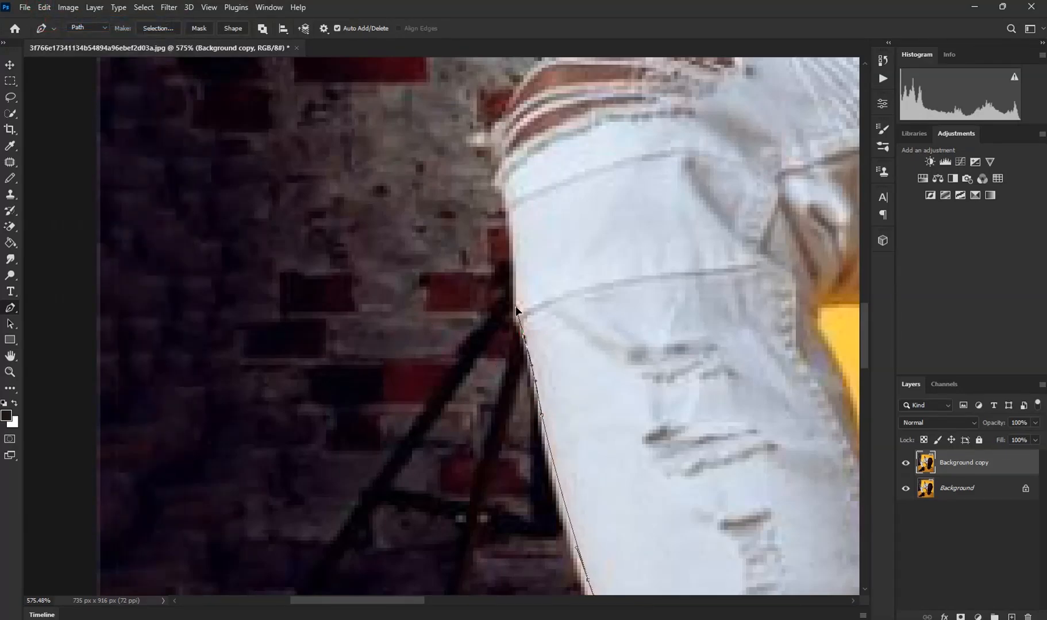
{"action": "left_click_drag", "start_coordinate": [508, 227], "coordinate": [504, 197]}
Trace the path around the frayed threads sticking out at the outer side of the ripped knee
{"action": "scroll", "coordinate": [509, 221], "scroll_direction": "down", "scroll_amount": 6}
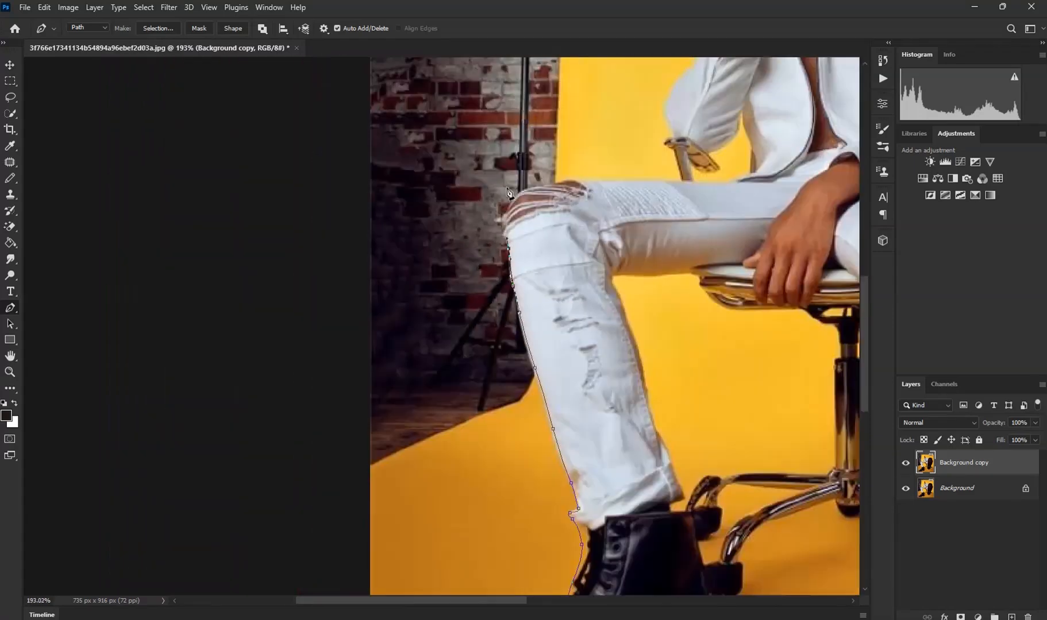
{"action": "scroll", "coordinate": [525, 161], "scroll_direction": "up", "scroll_amount": 3}
{"action": "scroll", "coordinate": [526, 163], "scroll_direction": "up", "scroll_amount": 3}
{"action": "left_click", "coordinate": [469, 402]}
{"action": "left_click", "coordinate": [465, 378]}
{"action": "left_click", "coordinate": [452, 375]}
{"action": "left_click", "coordinate": [472, 372]}
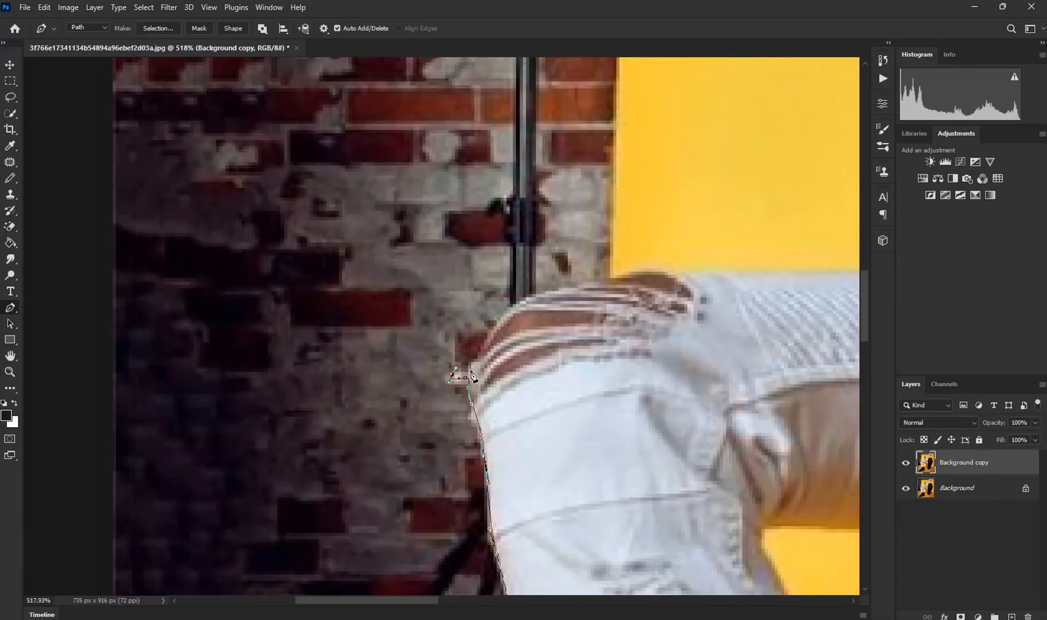
Continue the path over the top of the ripped knee and along the upper edge of the thigh
{"action": "left_click", "coordinate": [478, 351]}
{"action": "left_click", "coordinate": [491, 320]}
{"action": "left_click", "coordinate": [511, 307]}
{"action": "left_click", "coordinate": [529, 295]}
{"action": "left_click_drag", "start_coordinate": [604, 279], "coordinate": [620, 274]}
{"action": "scroll", "coordinate": [655, 278], "scroll_direction": "down", "scroll_amount": 6}
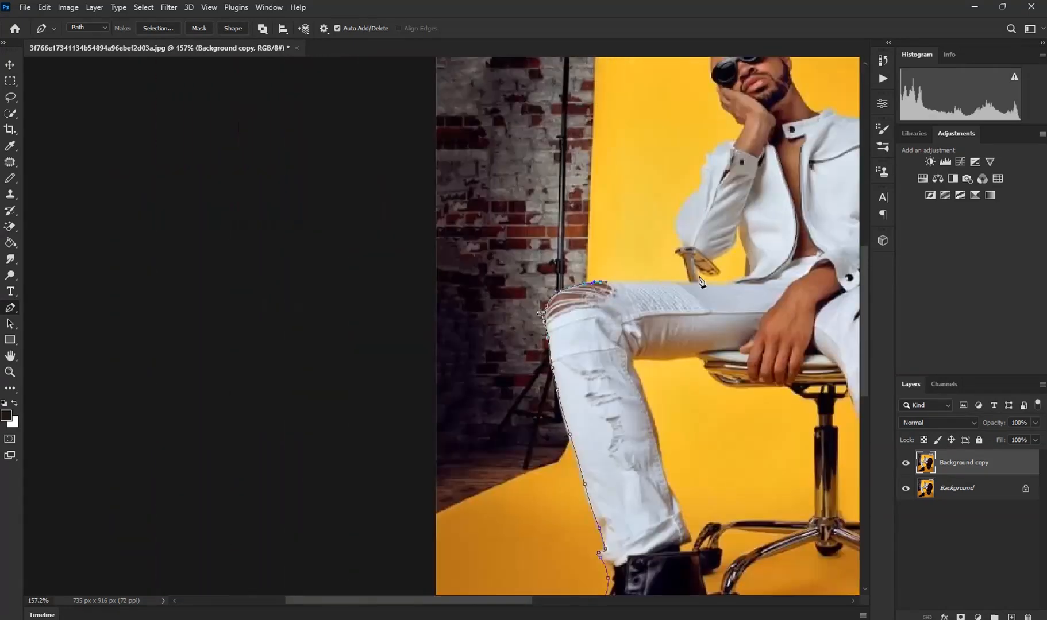
{"action": "scroll", "coordinate": [700, 281], "scroll_direction": "up", "scroll_amount": 4}
{"action": "left_click_drag", "start_coordinate": [657, 294], "coordinate": [670, 296]}
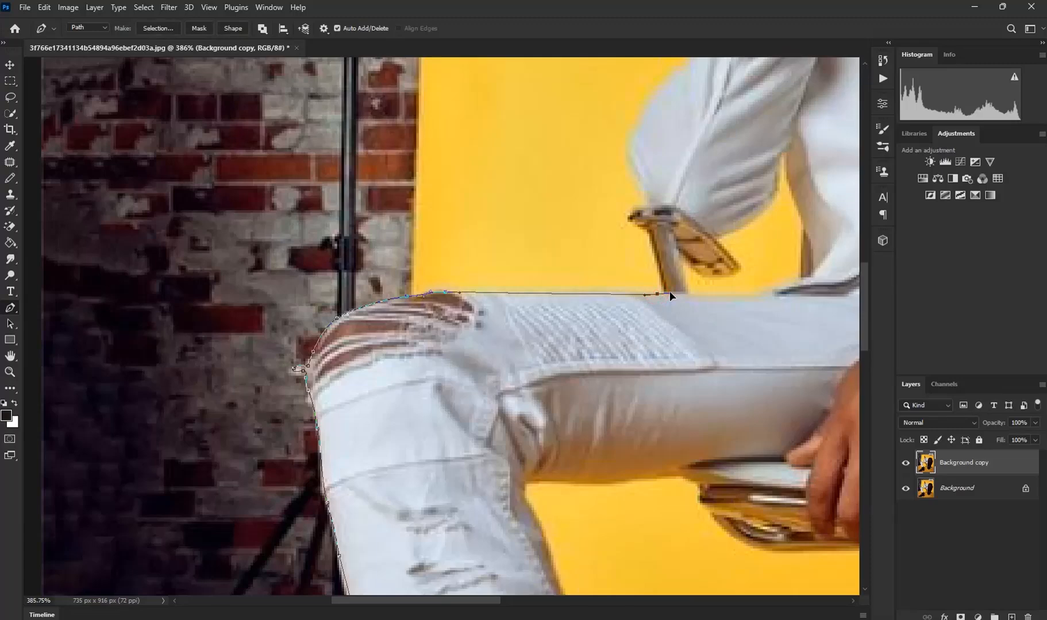
Close the path by running it down the backdrop behind the leg, around the boot's heel and back to the instep
{"action": "scroll", "coordinate": [604, 297], "scroll_direction": "down", "scroll_amount": 6}
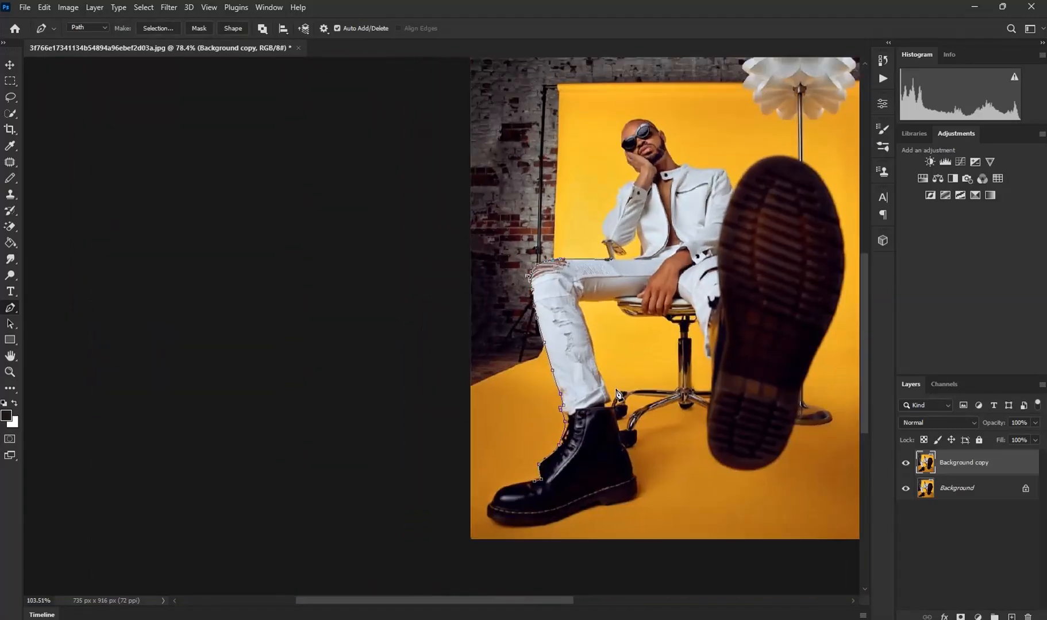
{"action": "scroll", "coordinate": [614, 363], "scroll_direction": "up", "scroll_amount": 3}
{"action": "left_click", "coordinate": [618, 346]}
{"action": "left_click", "coordinate": [611, 399]}
{"action": "left_click", "coordinate": [620, 437]}
{"action": "left_click", "coordinate": [640, 484]}
{"action": "left_click", "coordinate": [632, 529]}
{"action": "left_click", "coordinate": [604, 537]}
{"action": "left_click", "coordinate": [557, 552]}
{"action": "left_click", "coordinate": [532, 562]}
{"action": "left_click", "coordinate": [506, 567]}
{"action": "left_click", "coordinate": [476, 551]}
Convert the closed path into an anti-aliased new selection with feather radius 0 and copy it to a new layer
{"action": "right_click", "coordinate": [581, 154]}
{"action": "left_click", "coordinate": [577, 202]}
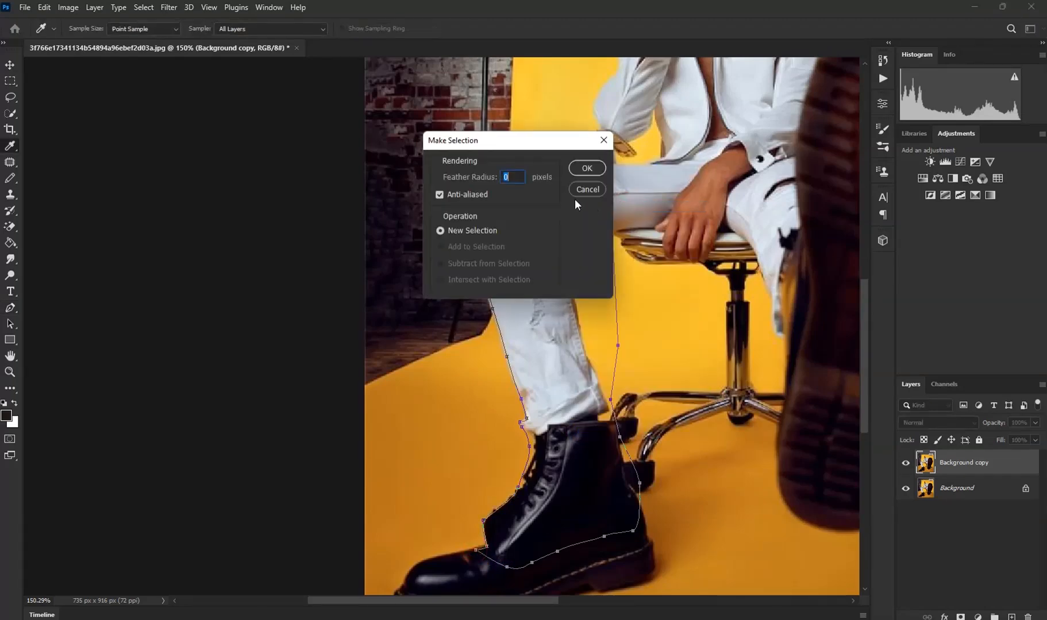
{"action": "left_click", "coordinate": [586, 169]}
{"action": "scroll", "coordinate": [540, 292], "scroll_direction": "down", "scroll_amount": 3}
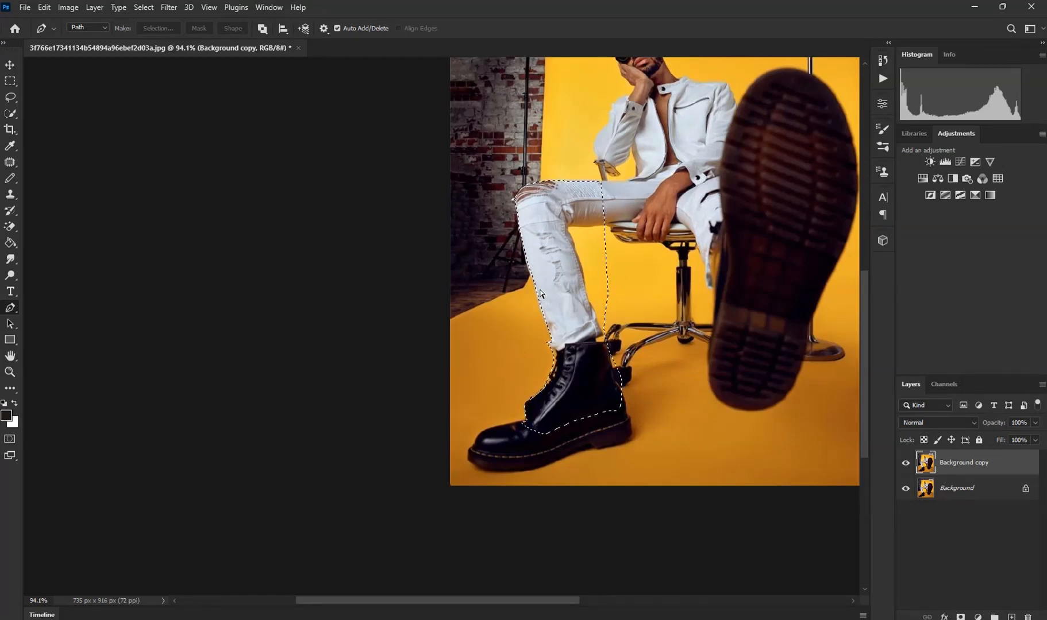
{"action": "key", "text": "ctrl+j"}
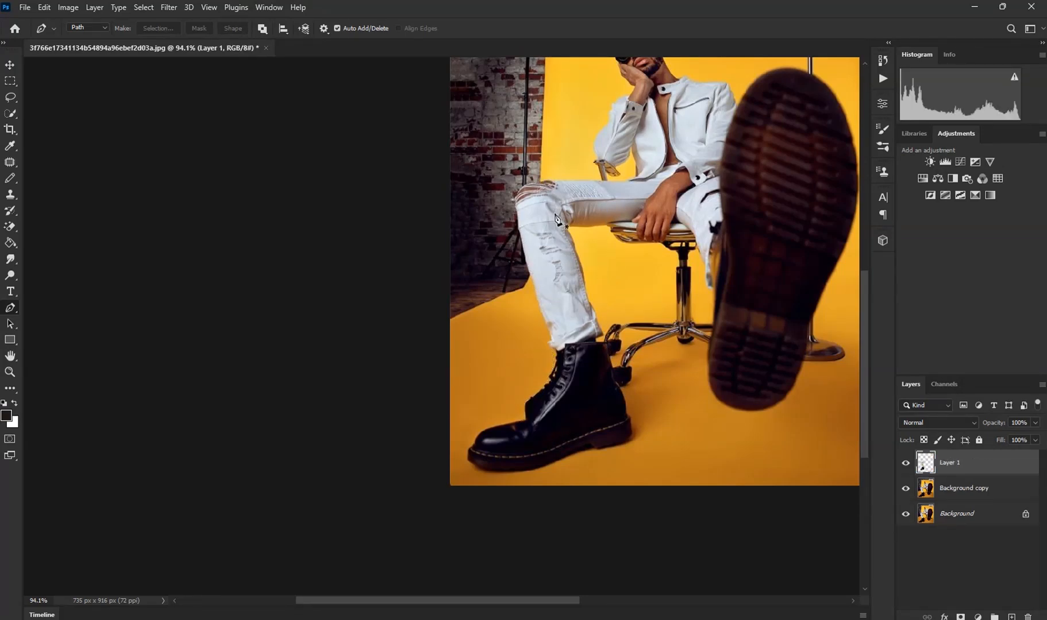
Hide both background layers to inspect the isolated leg cutout, and show them again
{"action": "left_click", "coordinate": [906, 489]}
{"action": "left_click", "coordinate": [905, 514]}
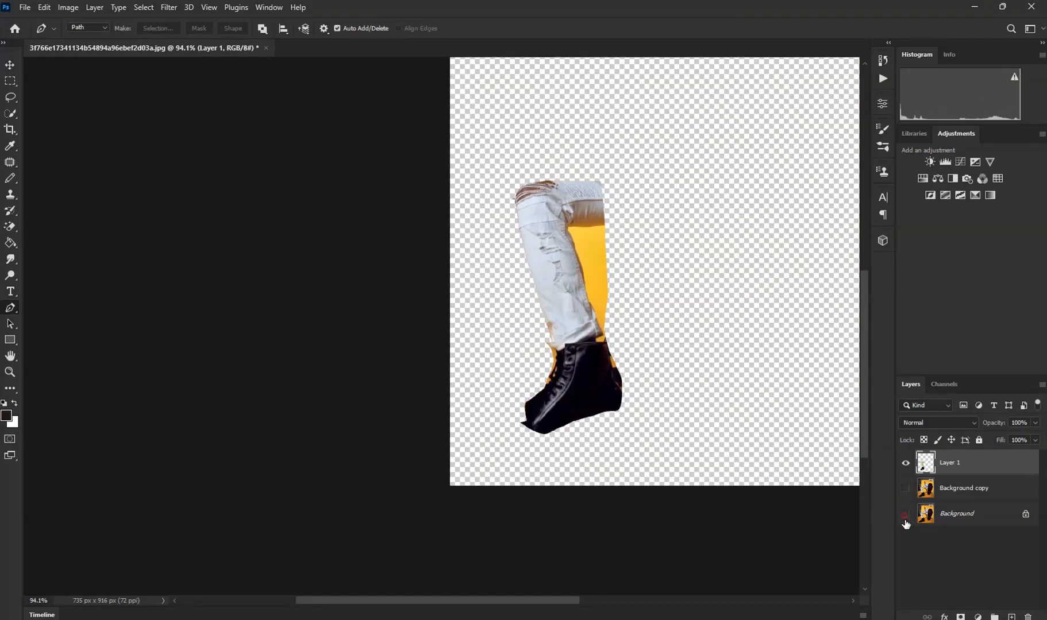
{"action": "left_click", "coordinate": [906, 514]}
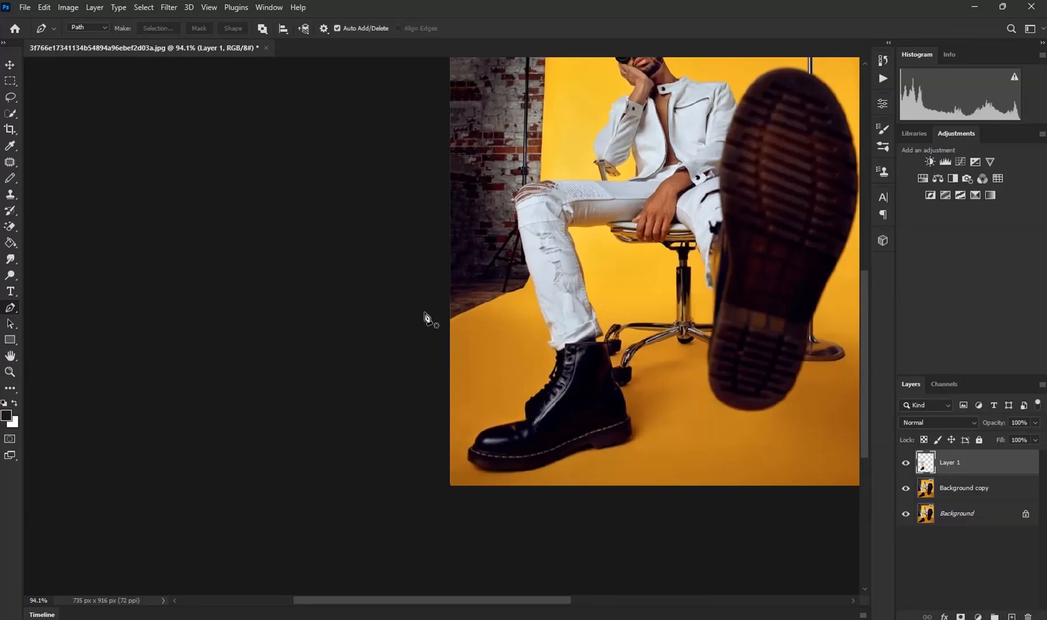
Choose the Smudge tool, open its brush size and hardness settings, and select the Background copy layer
{"action": "scroll", "coordinate": [454, 311], "scroll_direction": "up", "scroll_amount": 2}
{"action": "left_click", "coordinate": [10, 262]}
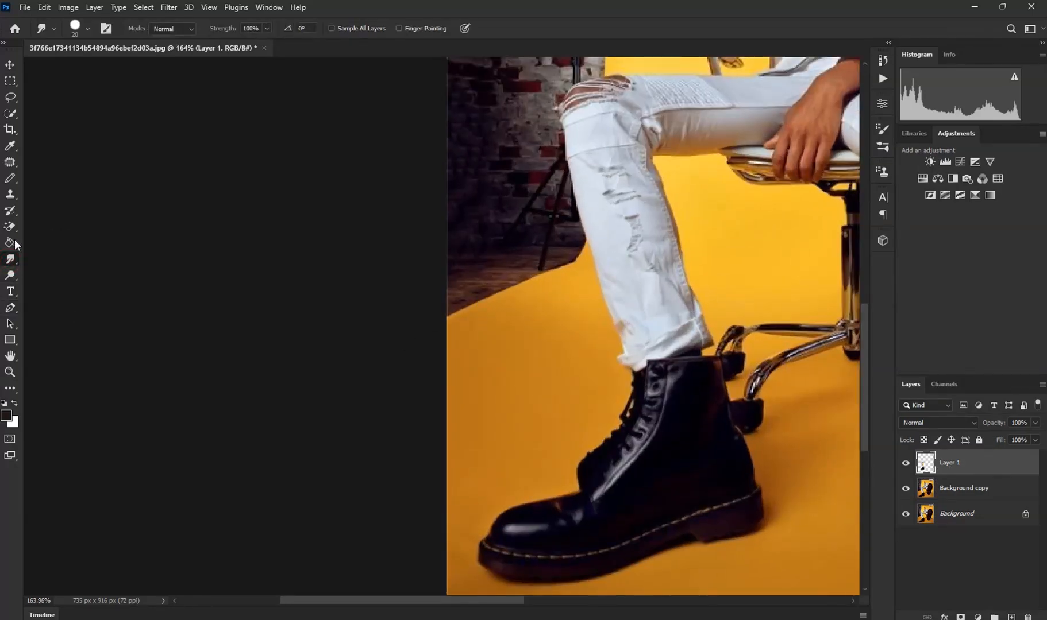
{"action": "right_click", "coordinate": [12, 260]}
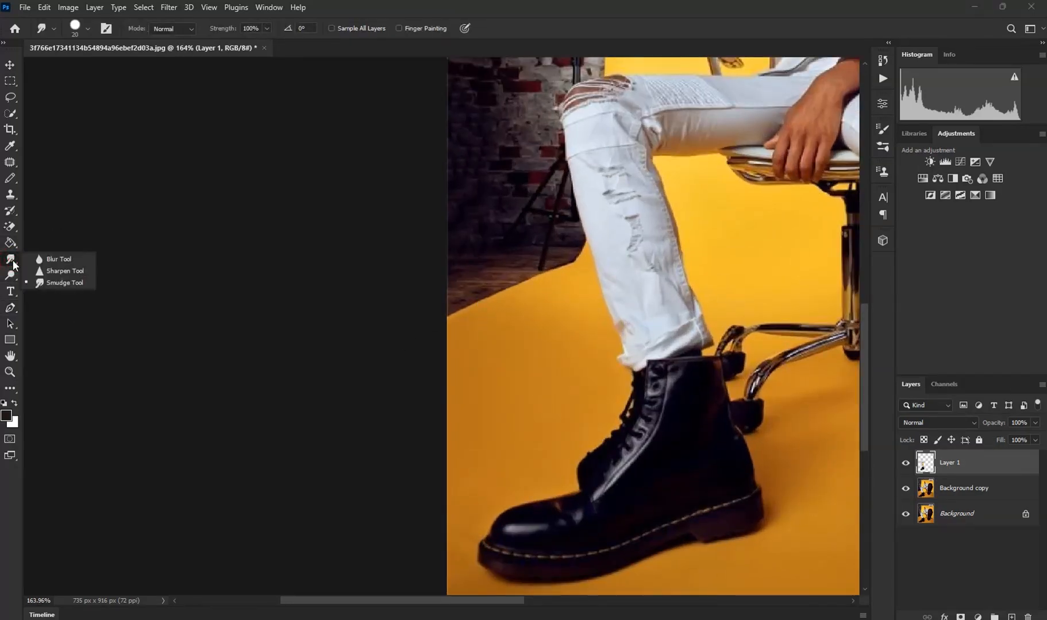
{"action": "left_click", "coordinate": [72, 283]}
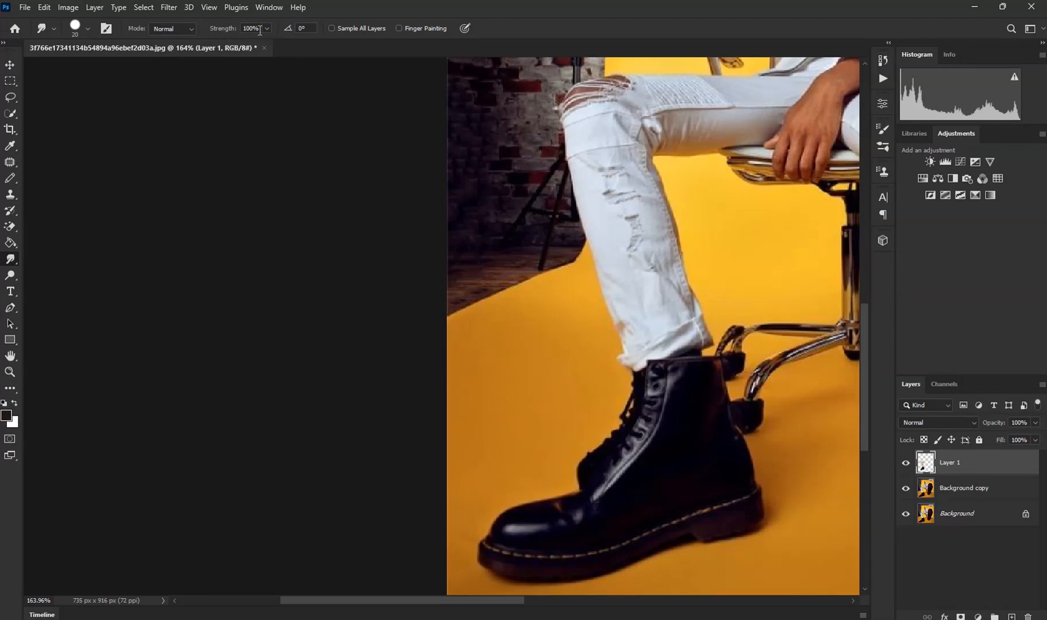
{"action": "left_click", "coordinate": [87, 28]}
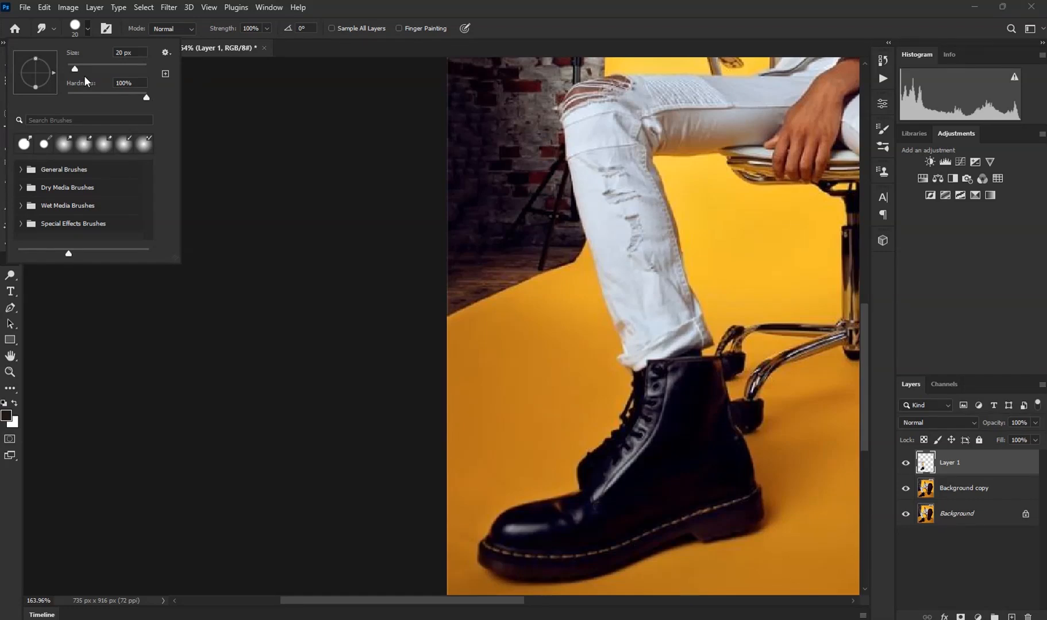
{"action": "left_click_drag", "start_coordinate": [147, 98], "coordinate": [104, 94]}
{"action": "left_click", "coordinate": [456, 7]}
{"action": "scroll", "coordinate": [540, 276], "scroll_direction": "down", "scroll_amount": 1}
{"action": "scroll", "coordinate": [542, 275], "scroll_direction": "up", "scroll_amount": 5}
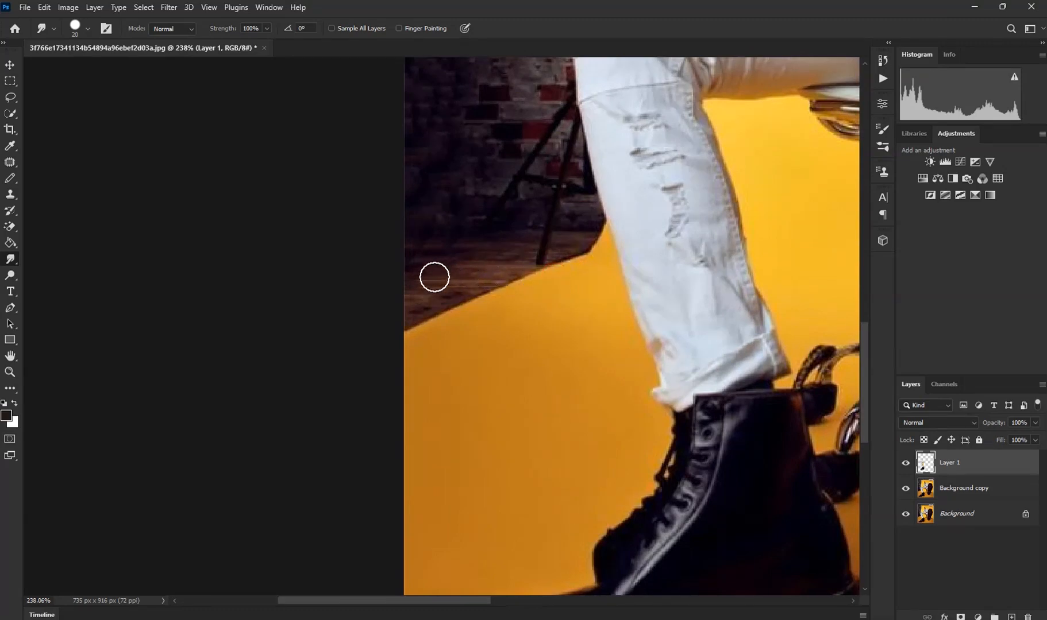
{"action": "left_click", "coordinate": [974, 496]}
{"action": "mouse_move", "coordinate": [530, 292]}
{"action": "left_mouse_down"}
{"action": "mouse_move", "coordinate": [426, 297]}
{"action": "mouse_move", "coordinate": [522, 295]}
{"action": "mouse_move", "coordinate": [479, 292]}
{"action": "left_mouse_up"}
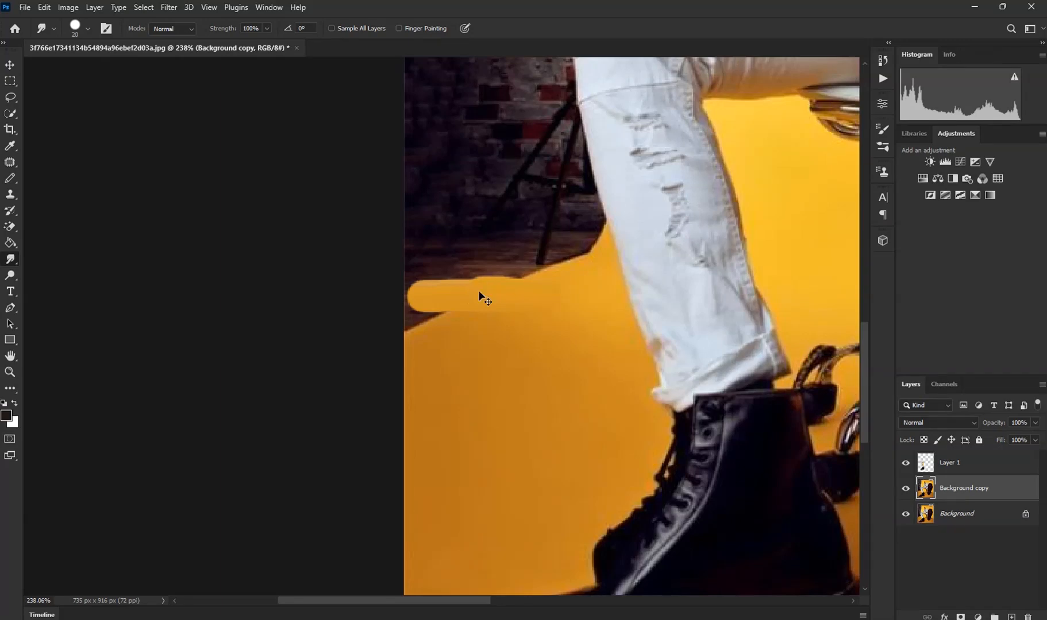
{"action": "key", "text": "ctrl+z"}
{"action": "key", "text": "ctrl+z"}
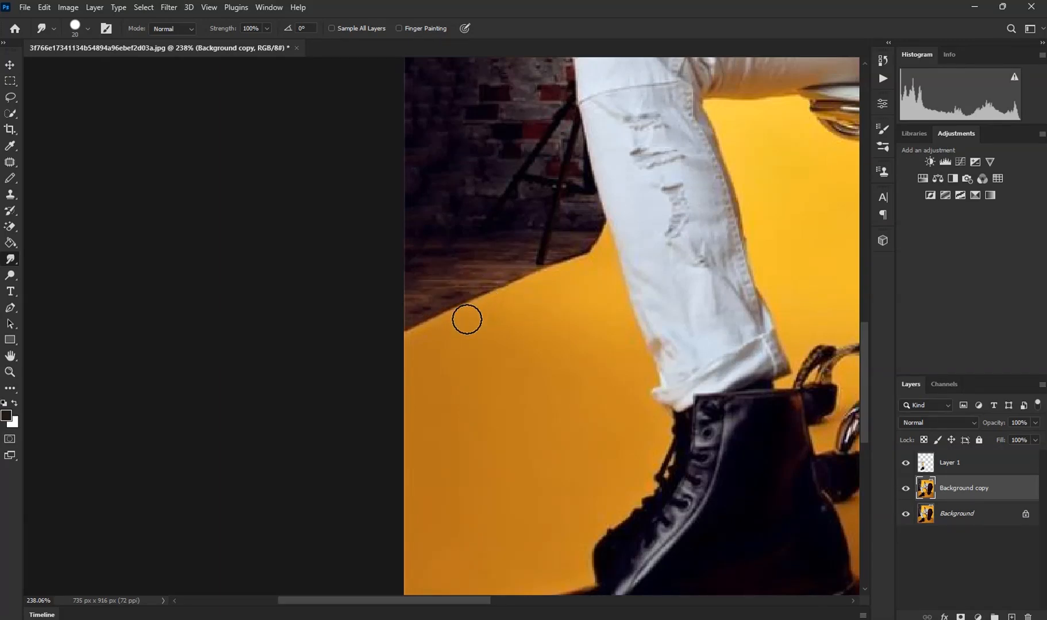
Enlarge the smudge brush to 80 px and smear the yellow backdrop horizontally over the dark floor beside the leg
{"action": "key", "text": "bracketright"}
{"action": "key", "text": "bracketright"}
{"action": "key", "text": "bracketright"}
{"action": "key", "text": "bracketright"}
{"action": "key", "text": "bracketright"}
{"action": "key", "text": "bracketright"}
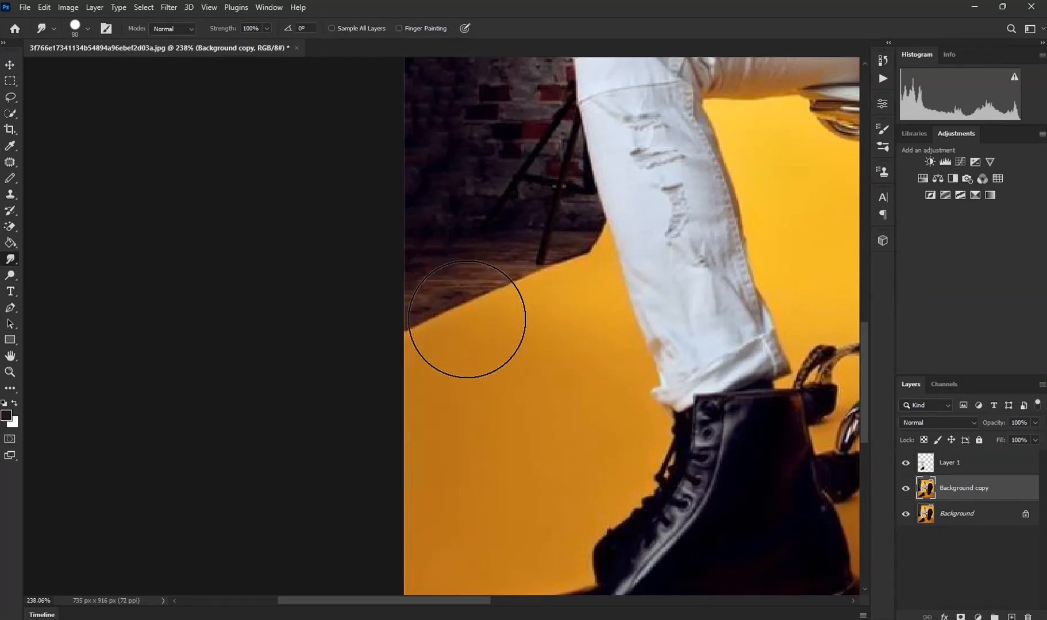
{"action": "mouse_move", "coordinate": [466, 319]}
{"action": "left_mouse_down"}
{"action": "mouse_move", "coordinate": [381, 320]}
{"action": "mouse_move", "coordinate": [519, 320]}
{"action": "left_mouse_up"}
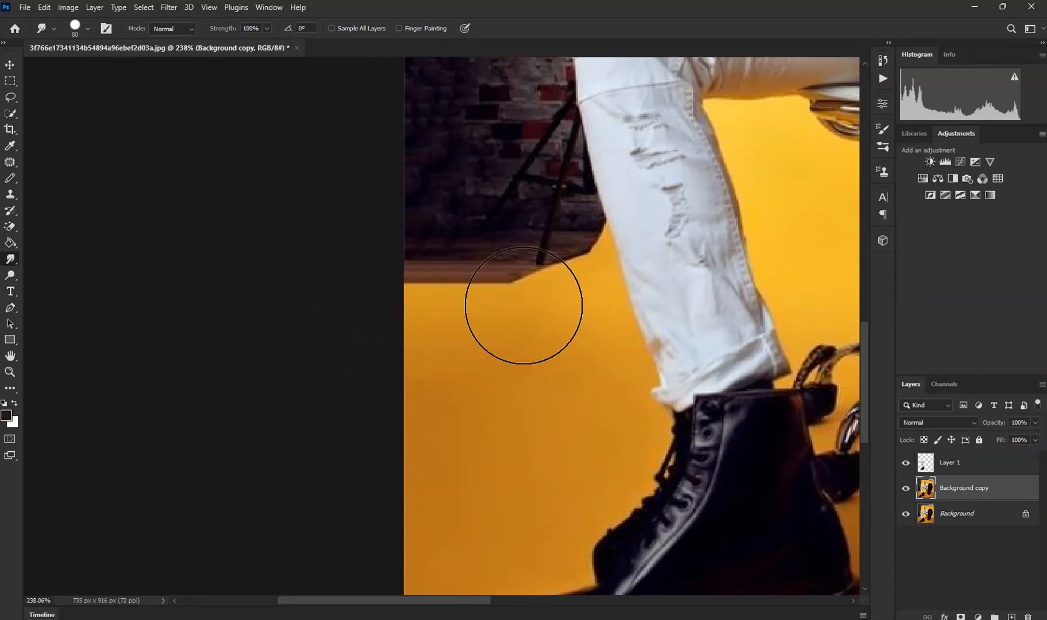
{"action": "left_click_drag", "start_coordinate": [532, 259], "coordinate": [366, 259]}
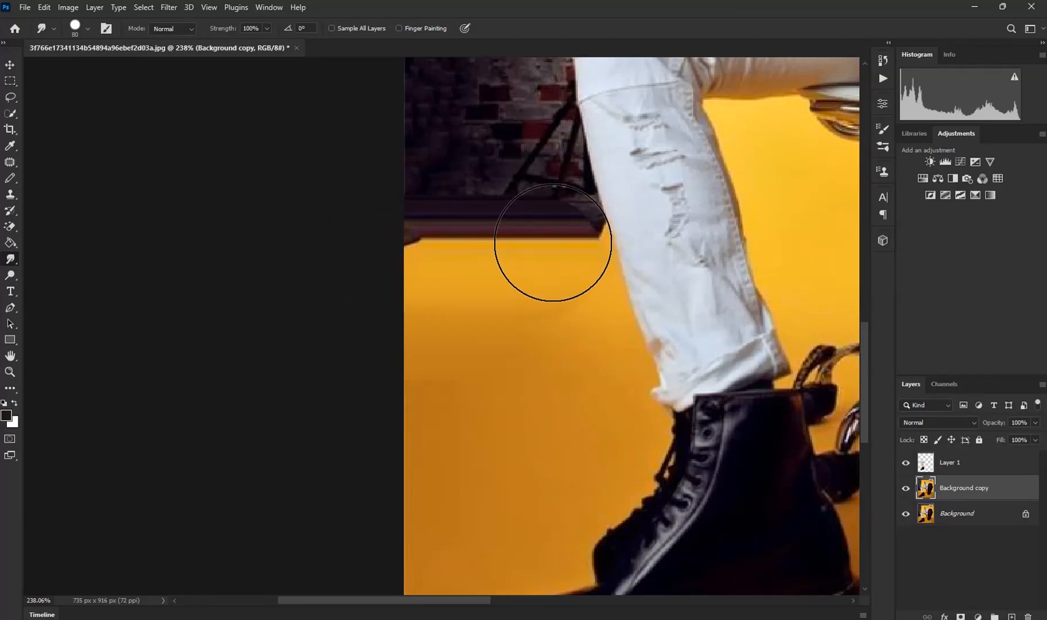
{"action": "key", "text": "ctrl+z"}
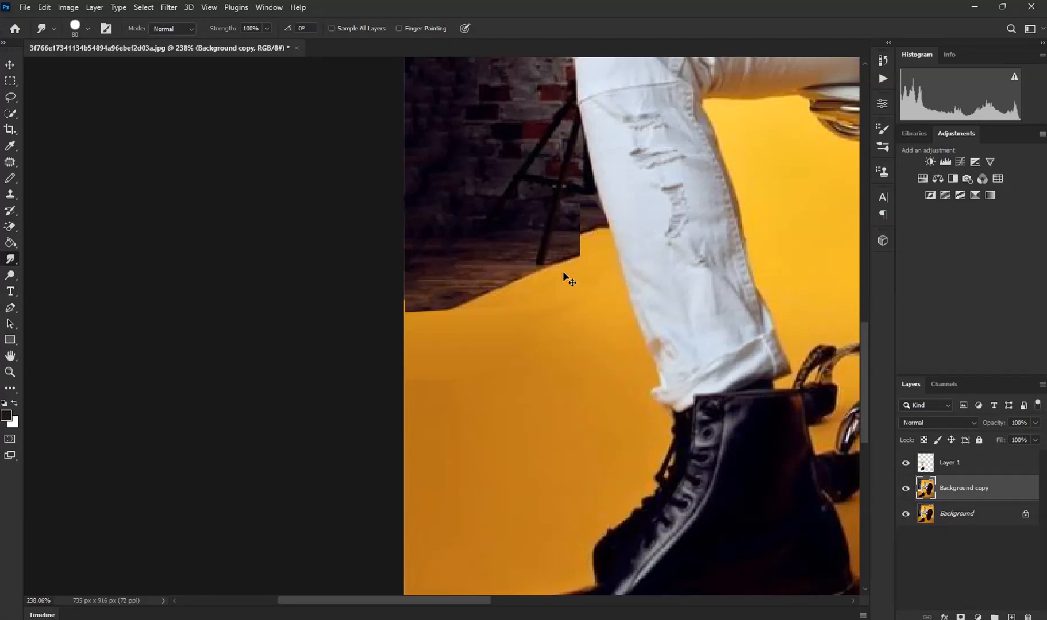
{"action": "key", "text": "ctrl+shift+z"}
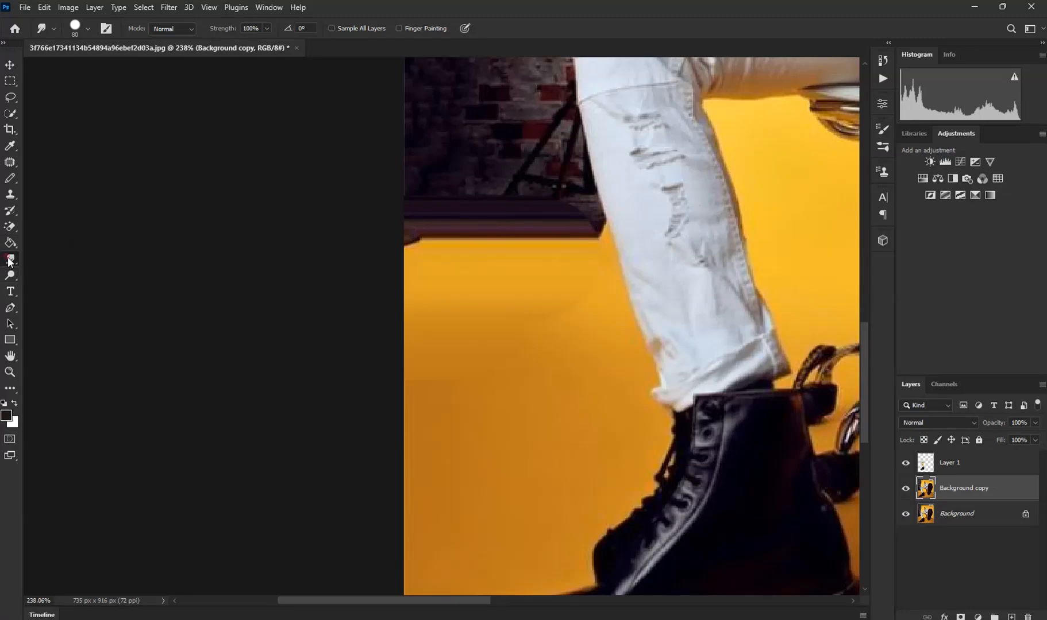
{"action": "scroll", "coordinate": [523, 297], "scroll_direction": "down", "scroll_amount": 3}
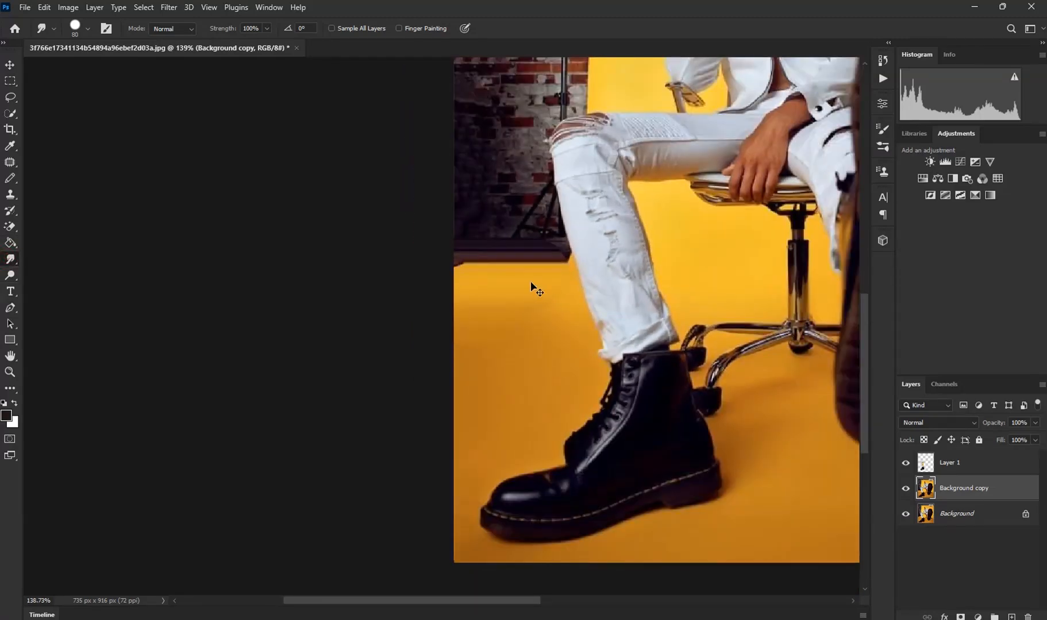
{"action": "scroll", "coordinate": [531, 283], "scroll_direction": "up", "scroll_amount": 3}
{"action": "left_click", "coordinate": [10, 240]}
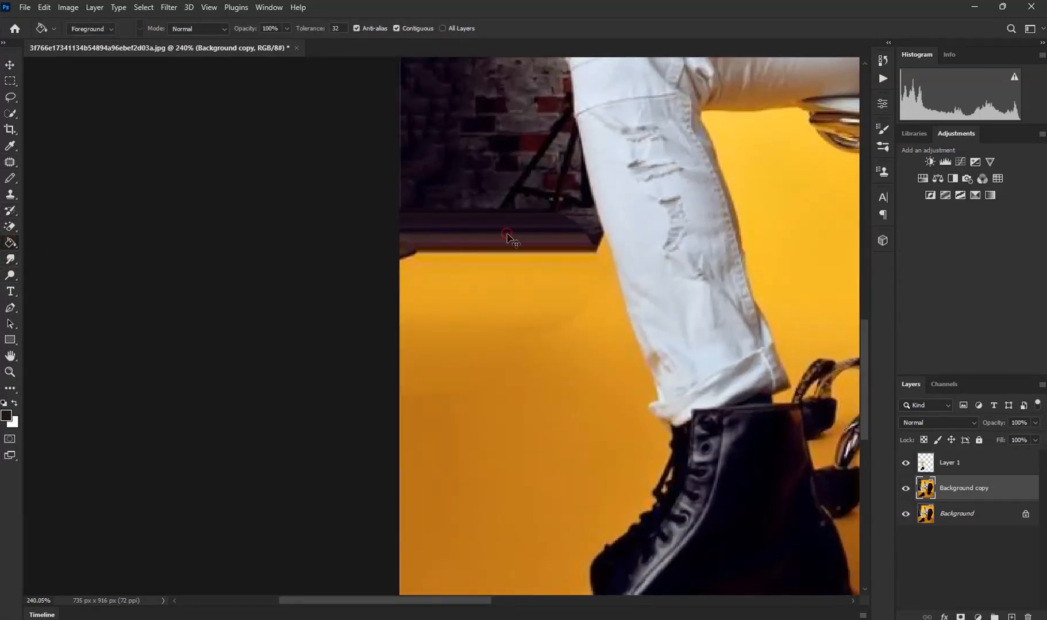
{"action": "scroll", "coordinate": [509, 236], "scroll_direction": "down", "scroll_amount": 2}
{"action": "left_click", "coordinate": [11, 66]}
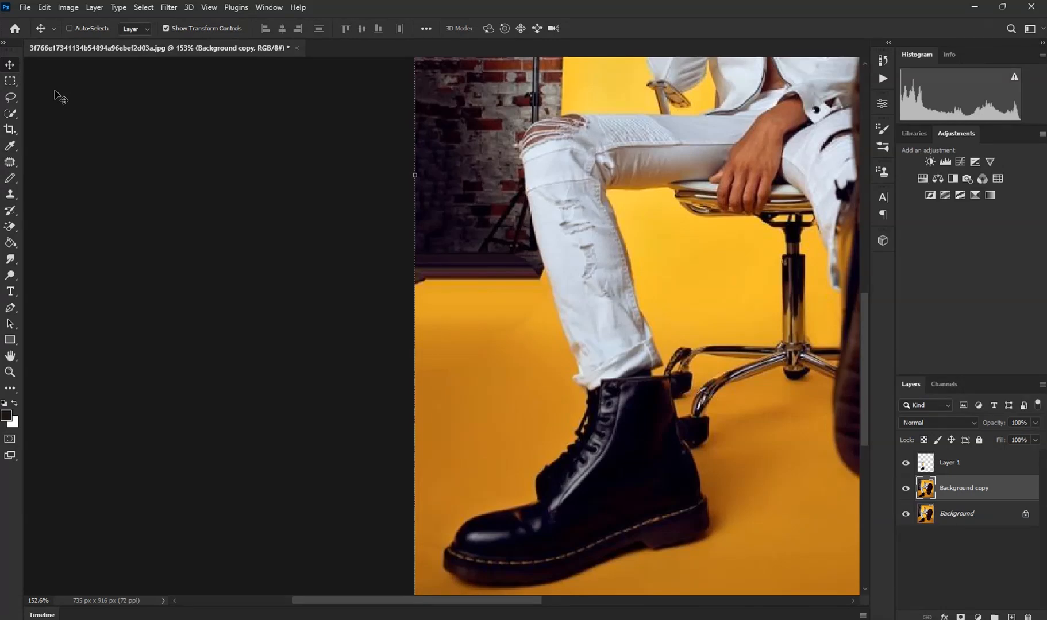
{"action": "key", "text": "ctrl"}
{"action": "left_click", "coordinate": [10, 259]}
{"action": "scroll", "coordinate": [599, 347], "scroll_direction": "up", "scroll_amount": 3}
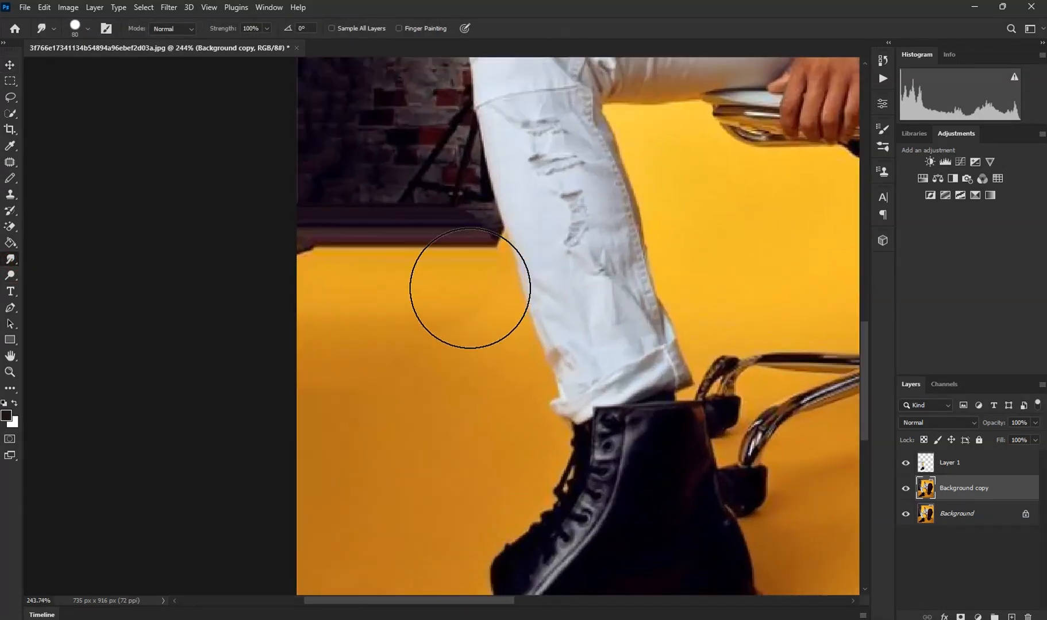
Hide and show the Background copy layer to compare the smeared floor with the original, and examine the whole image
{"action": "scroll", "coordinate": [444, 361], "scroll_direction": "down", "scroll_amount": 5}
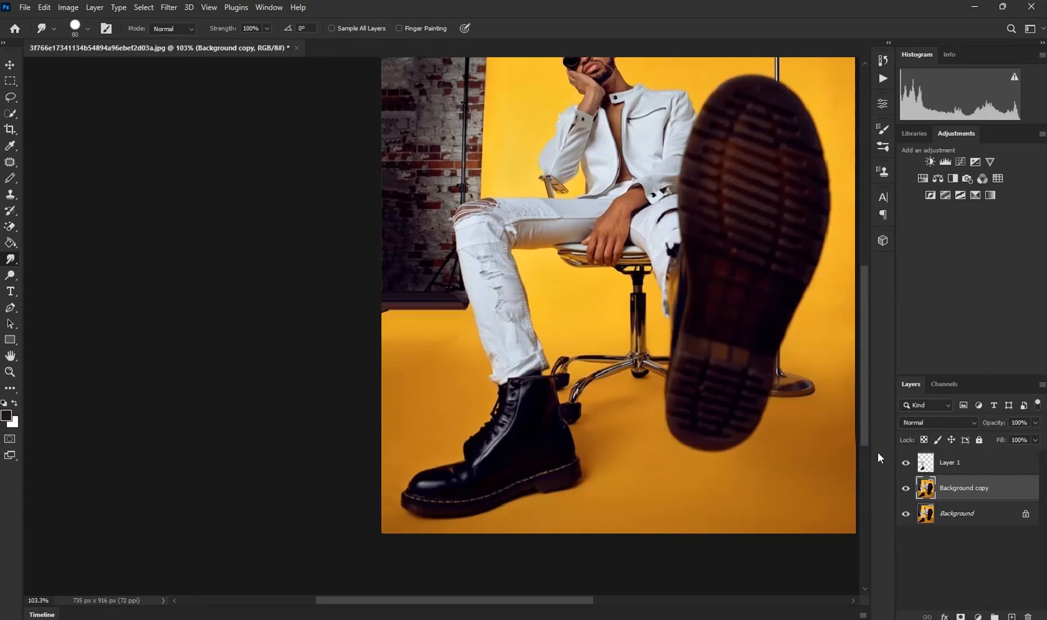
{"action": "left_click", "coordinate": [907, 491]}
{"action": "left_click", "coordinate": [908, 490]}
{"action": "scroll", "coordinate": [460, 471], "scroll_direction": "down", "scroll_amount": 5}
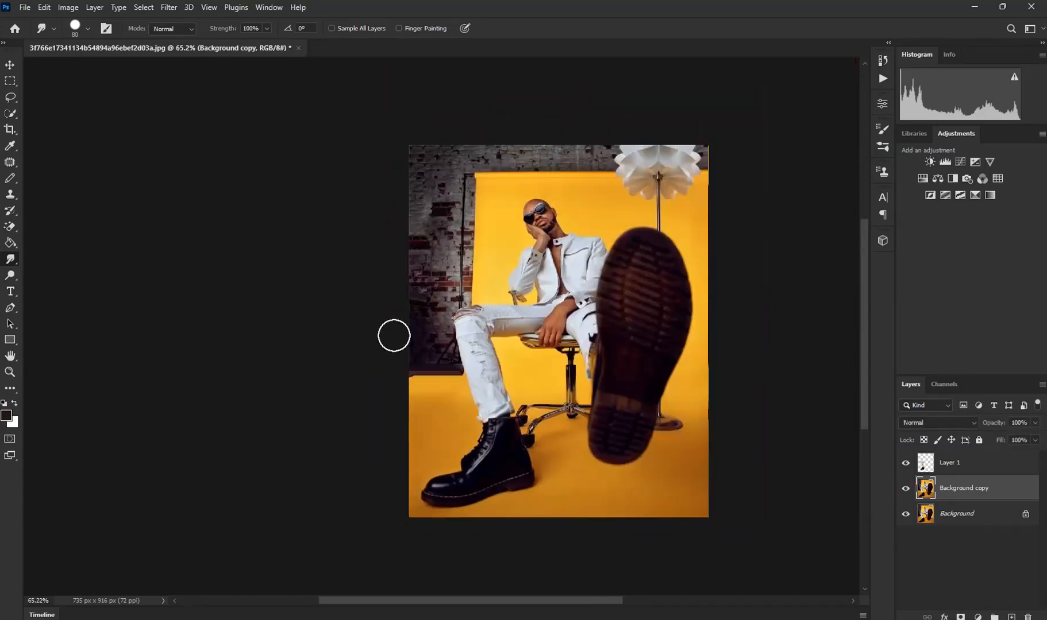
{"action": "scroll", "coordinate": [437, 258], "scroll_direction": "up", "scroll_amount": 6}
{"action": "scroll", "coordinate": [484, 215], "scroll_direction": "up", "scroll_amount": 2}
{"action": "scroll", "coordinate": [501, 210], "scroll_direction": "down", "scroll_amount": 2}
{"action": "scroll", "coordinate": [525, 198], "scroll_direction": "up", "scroll_amount": 1}
{"action": "scroll", "coordinate": [535, 191], "scroll_direction": "down", "scroll_amount": 3}
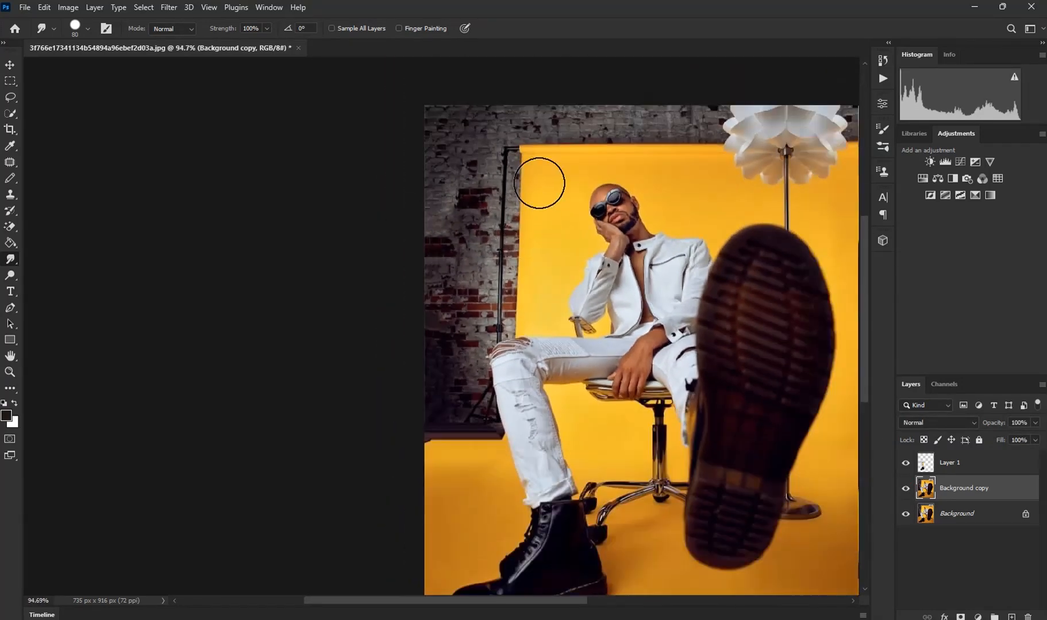
Select a tall rectangular strip spanning the backdrop's edge and light stand above the knee, and copy it to a new layer
{"action": "scroll", "coordinate": [541, 182], "scroll_direction": "up", "scroll_amount": 4}
{"action": "left_click", "coordinate": [10, 80]}
{"action": "scroll", "coordinate": [518, 187], "scroll_direction": "down", "scroll_amount": 1}
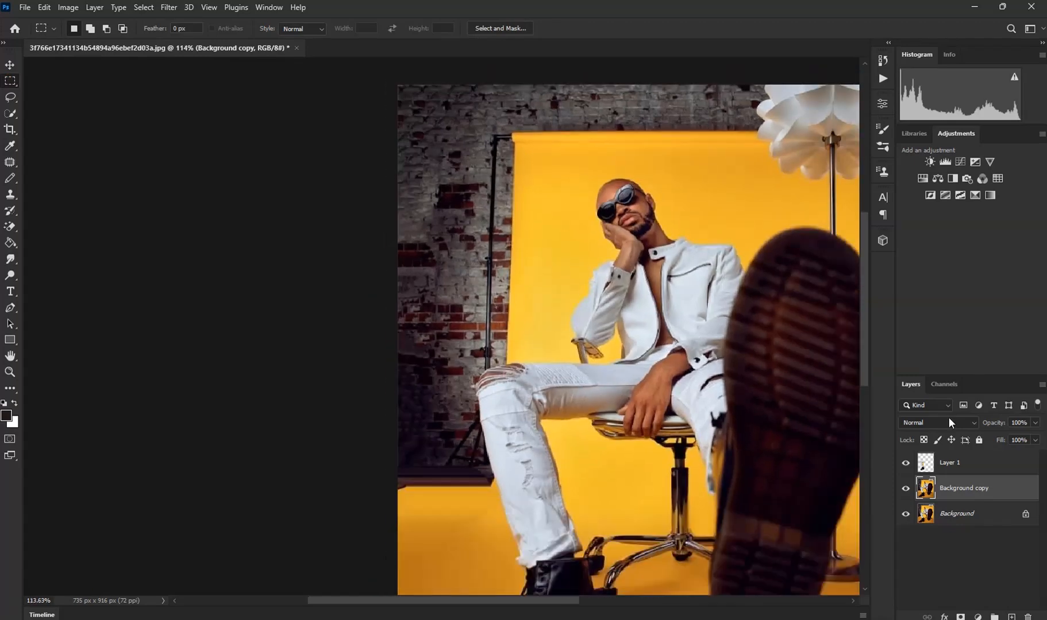
{"action": "scroll", "coordinate": [378, 257], "scroll_direction": "up", "scroll_amount": 1}
{"action": "left_click_drag", "start_coordinate": [497, 72], "coordinate": [579, 371]}
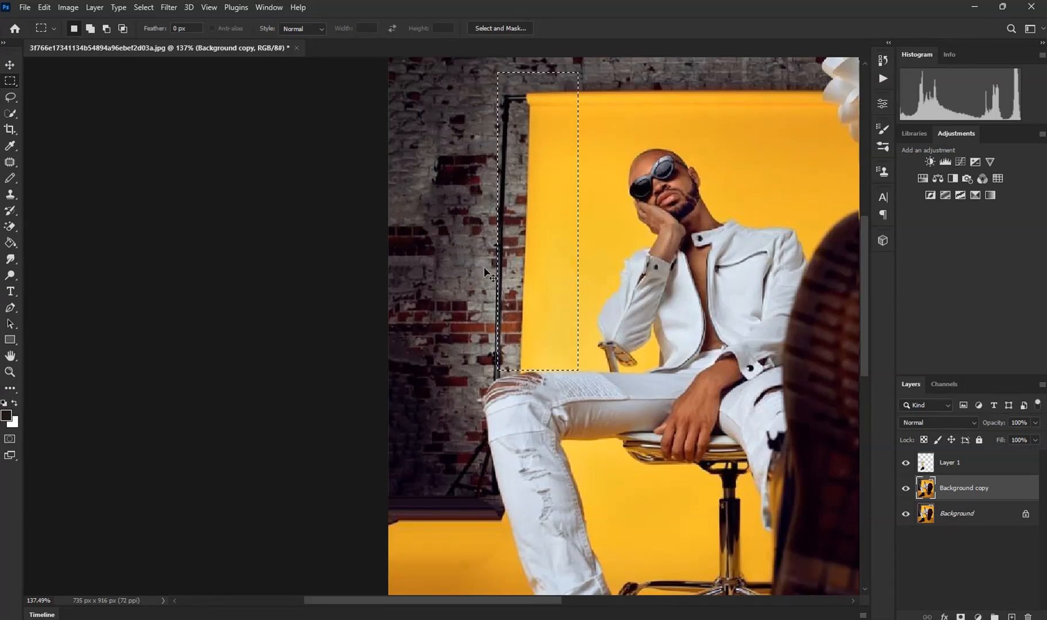
{"action": "key", "text": "ctrl+j"}
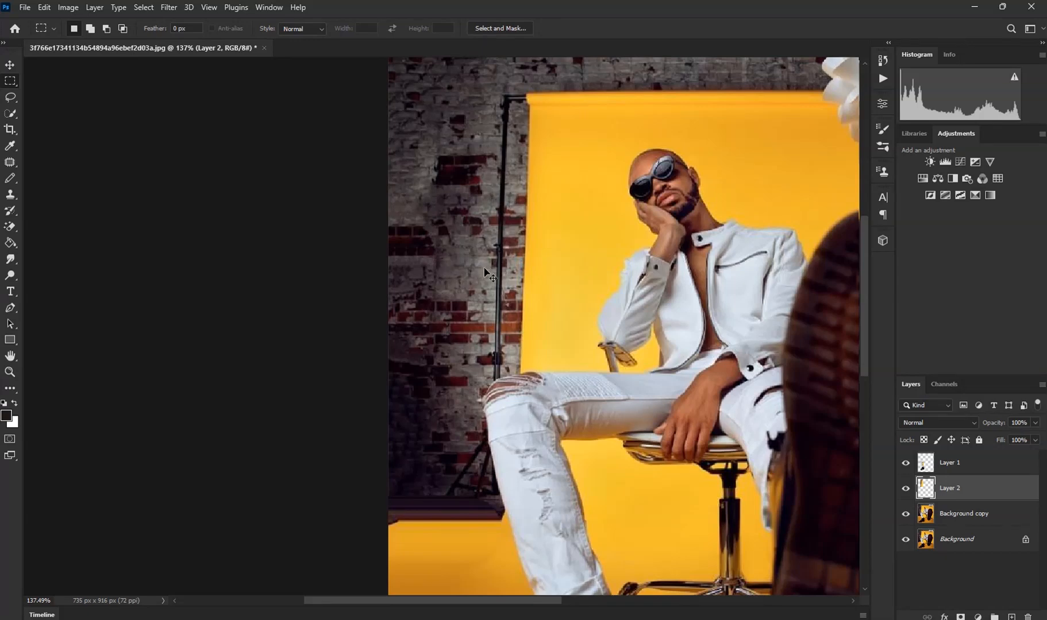
Stretch the copied backdrop strip horizontally to about 410% width so it covers the brick wall beyond the image's left edge
{"action": "key", "text": "ctrl+t"}
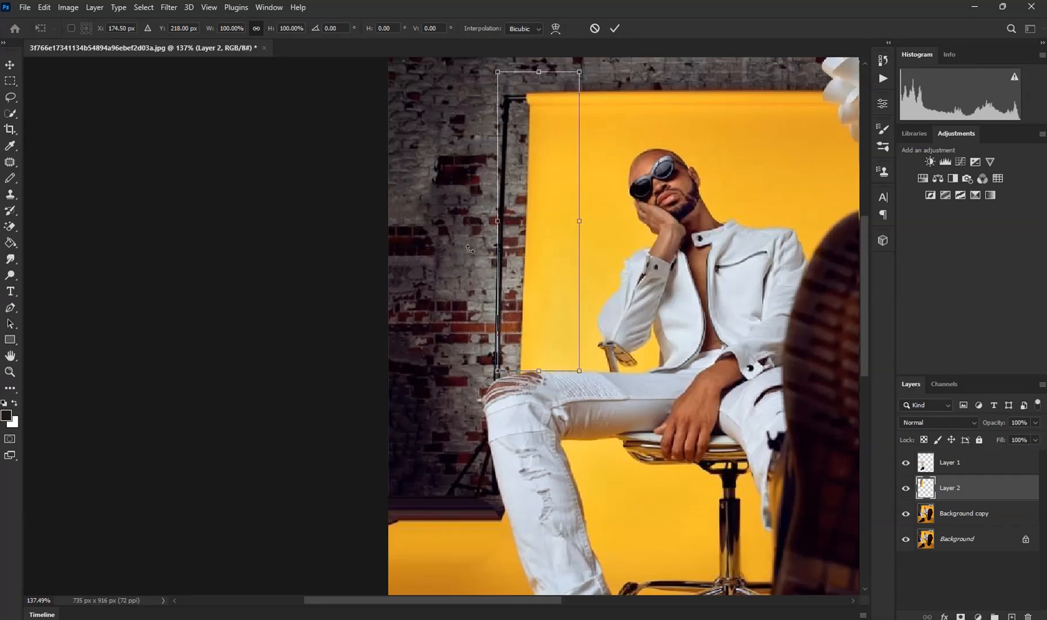
{"action": "left_click_drag", "start_coordinate": [498, 221], "coordinate": [241, 211]}
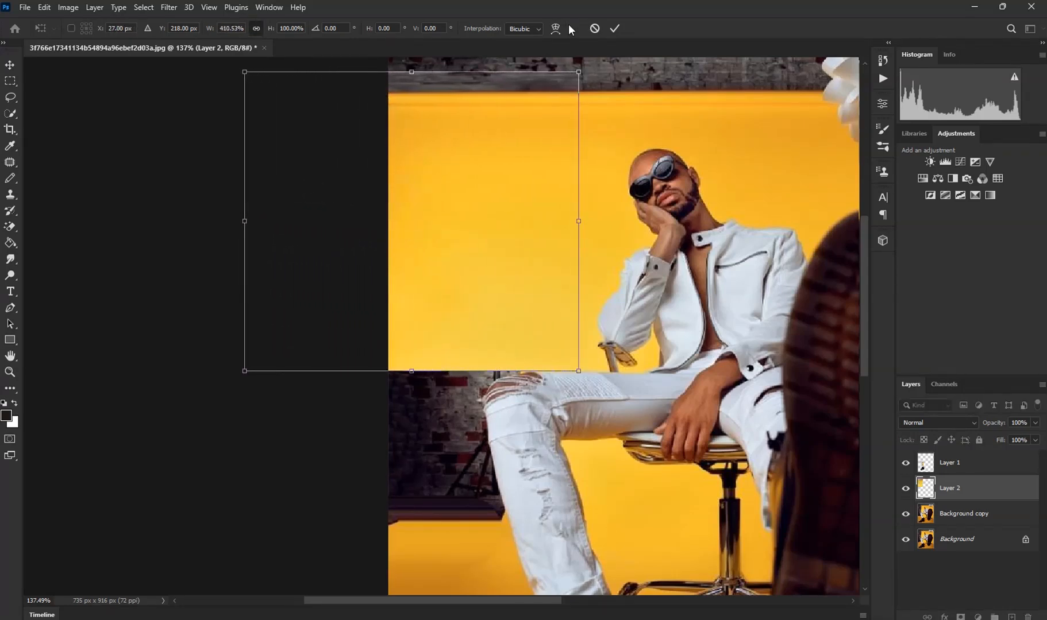
{"action": "left_click", "coordinate": [613, 30]}
Examine the extended backdrop, the remaining dark area beside the leg and the lamp at different magnifications
{"action": "scroll", "coordinate": [534, 245], "scroll_direction": "down", "scroll_amount": 3}
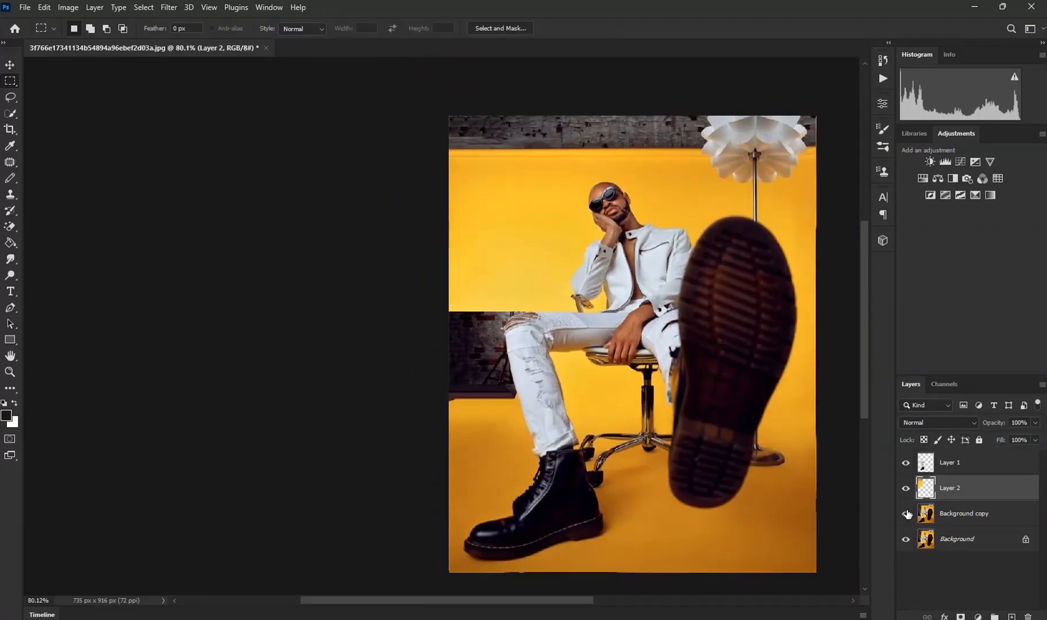
{"action": "left_click", "coordinate": [905, 488]}
{"action": "scroll", "coordinate": [523, 394], "scroll_direction": "up", "scroll_amount": 2}
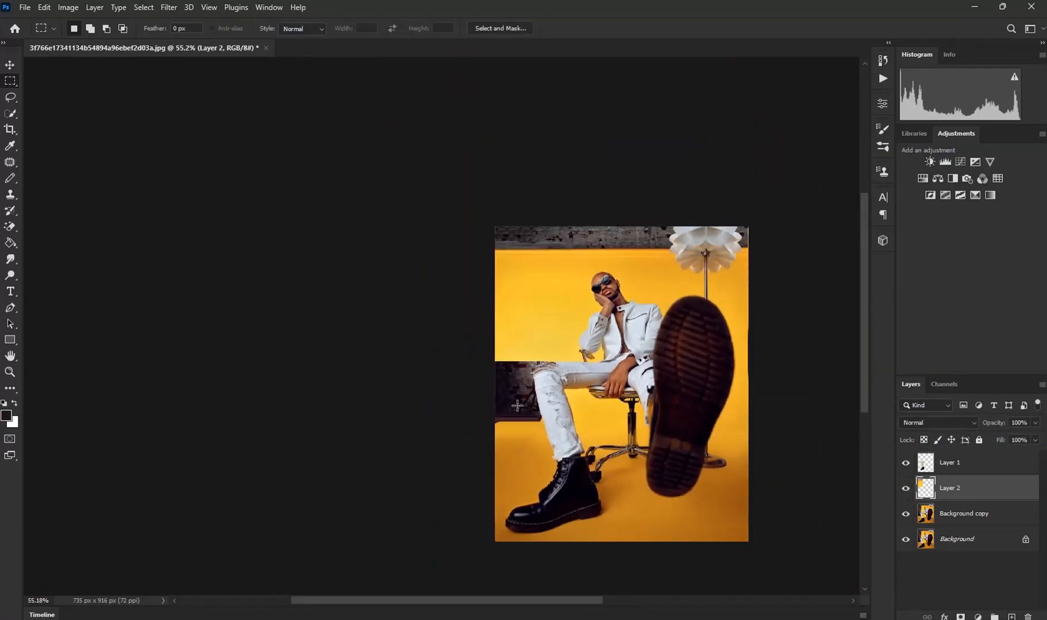
{"action": "scroll", "coordinate": [538, 389], "scroll_direction": "up", "scroll_amount": 1}
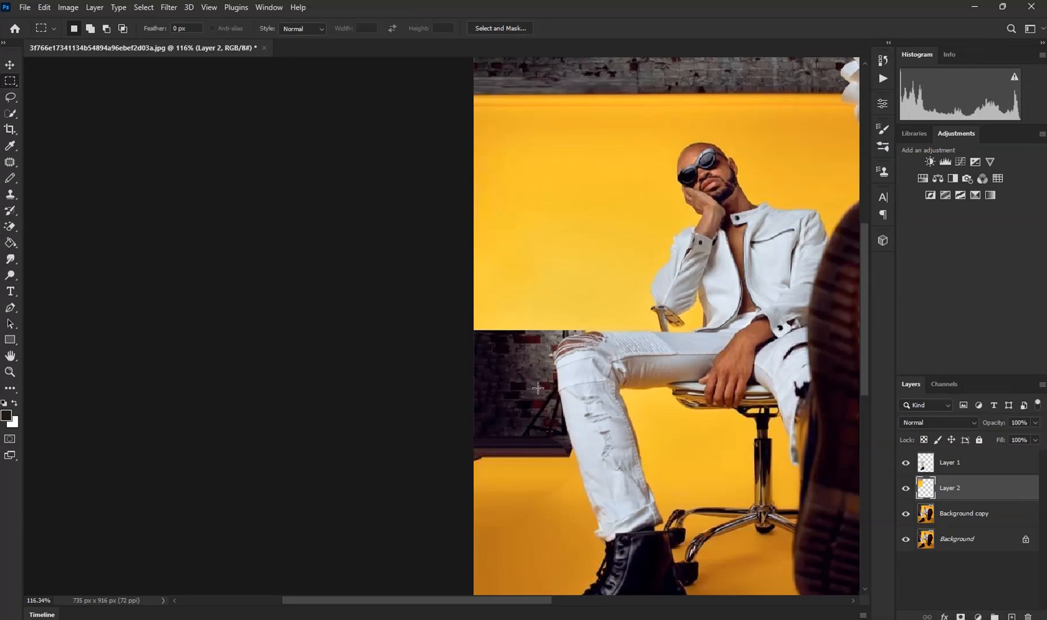
{"action": "scroll", "coordinate": [537, 388], "scroll_direction": "up", "scroll_amount": 3}
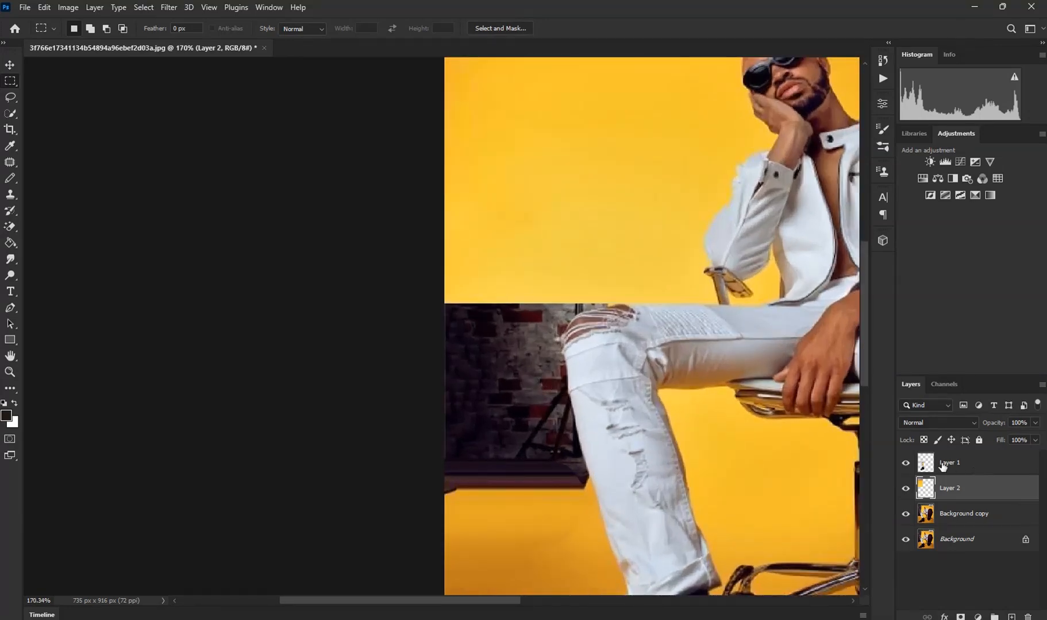
{"action": "scroll", "coordinate": [478, 354], "scroll_direction": "down", "scroll_amount": 5}
{"action": "scroll", "coordinate": [664, 204], "scroll_direction": "up", "scroll_amount": 1}
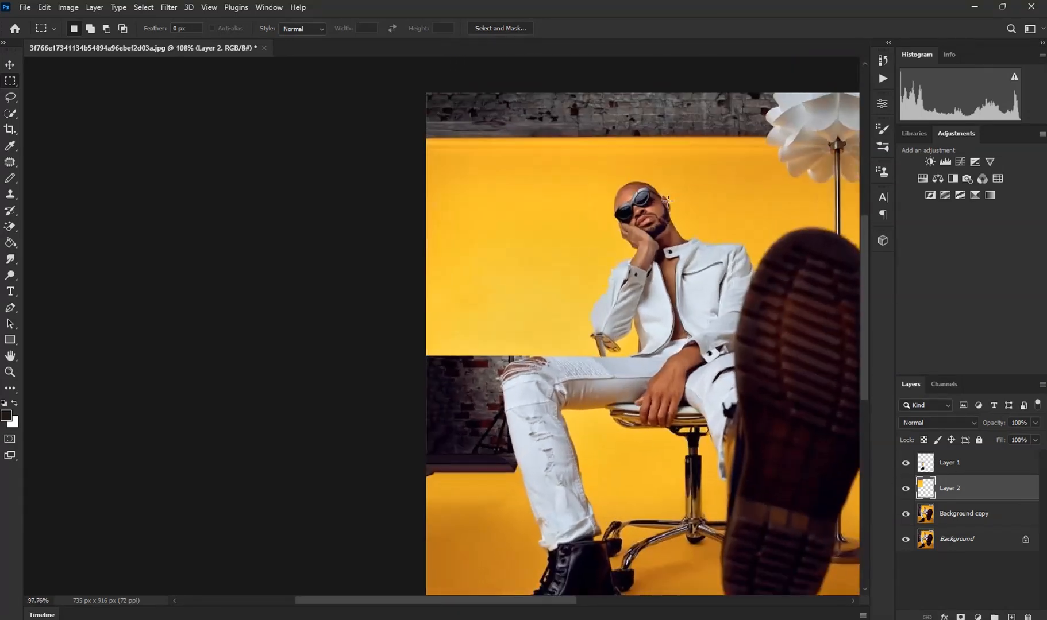
{"action": "scroll", "coordinate": [670, 201], "scroll_direction": "down", "scroll_amount": 2}
{"action": "scroll", "coordinate": [673, 200], "scroll_direction": "up", "scroll_amount": 1}
{"action": "scroll", "coordinate": [632, 198], "scroll_direction": "down", "scroll_amount": 1}
{"action": "scroll", "coordinate": [571, 199], "scroll_direction": "up", "scroll_amount": 2}
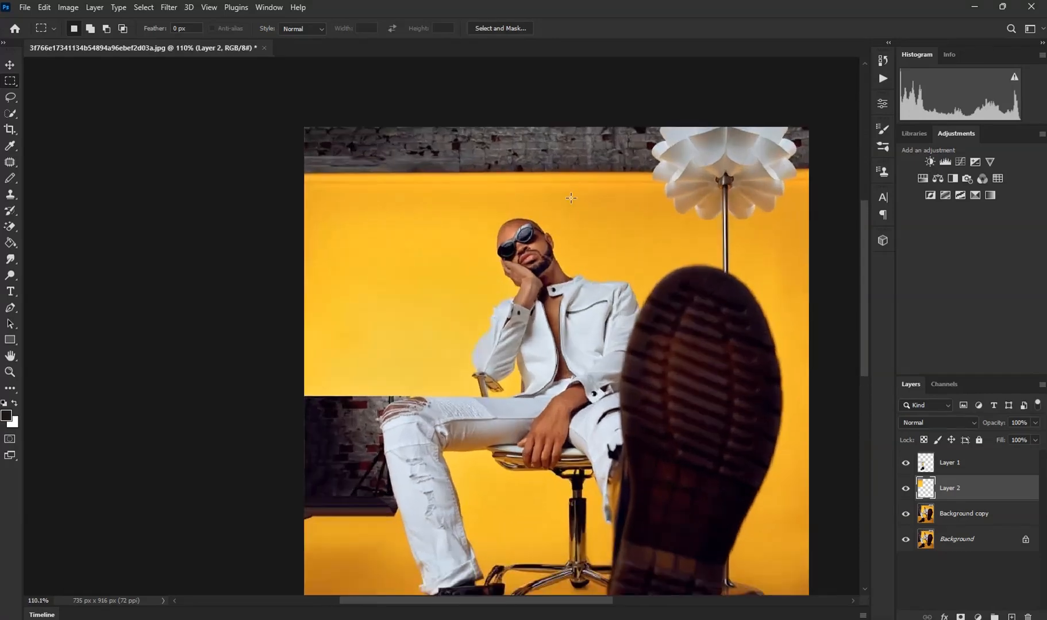
{"action": "scroll", "coordinate": [570, 199], "scroll_direction": "down", "scroll_amount": 1}
{"action": "scroll", "coordinate": [669, 199], "scroll_direction": "up", "scroll_amount": 1}
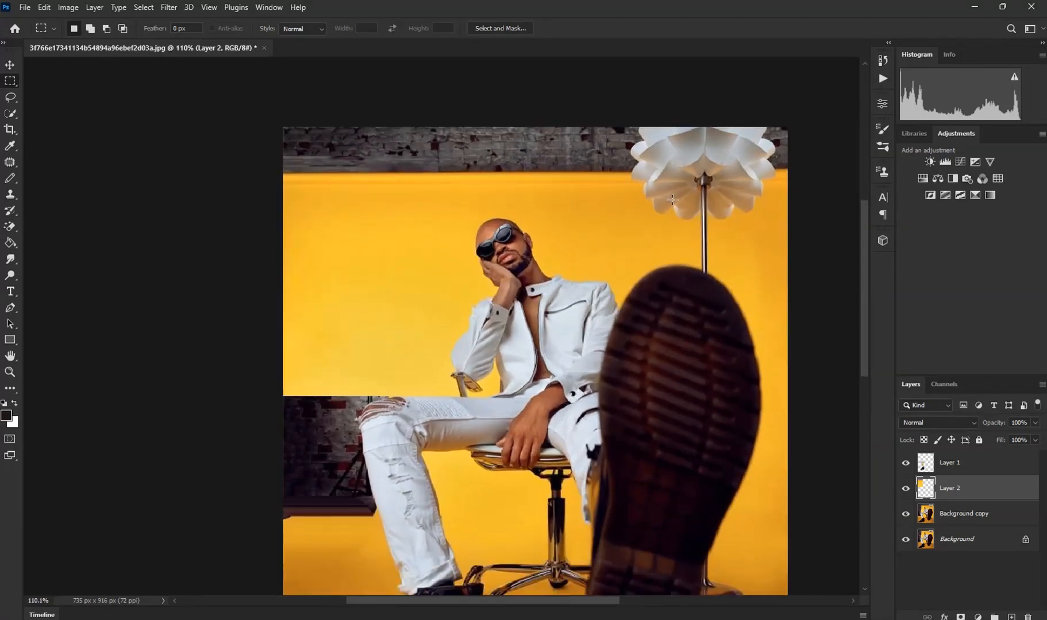
Select a small rectangle of brick wall and backdrop beside the lamp on the Background copy layer and copy it to a new layer
{"action": "left_click", "coordinate": [950, 468]}
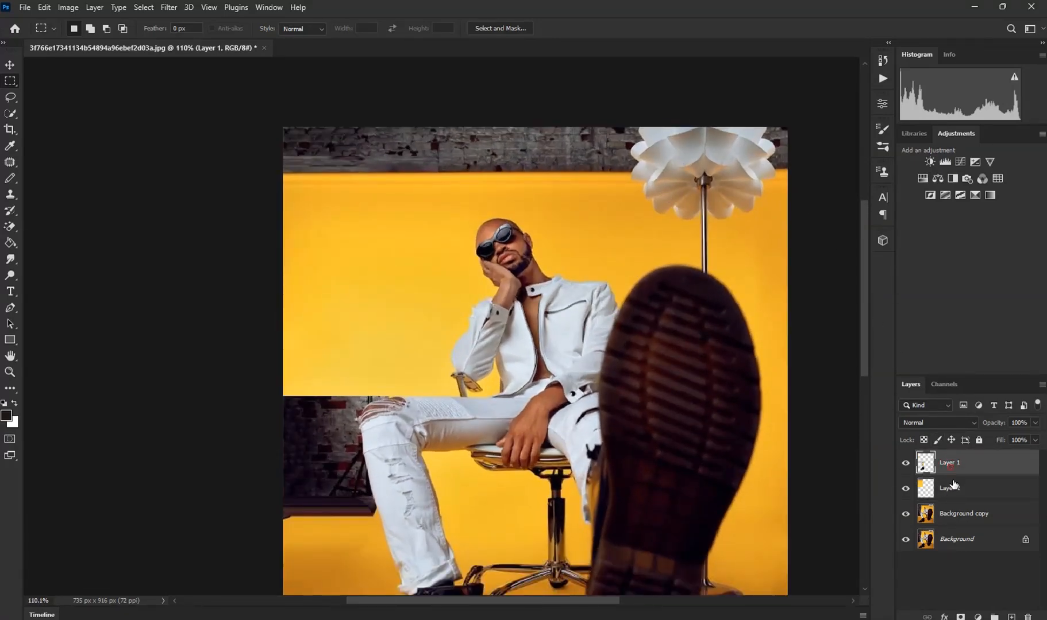
{"action": "left_click", "coordinate": [950, 516]}
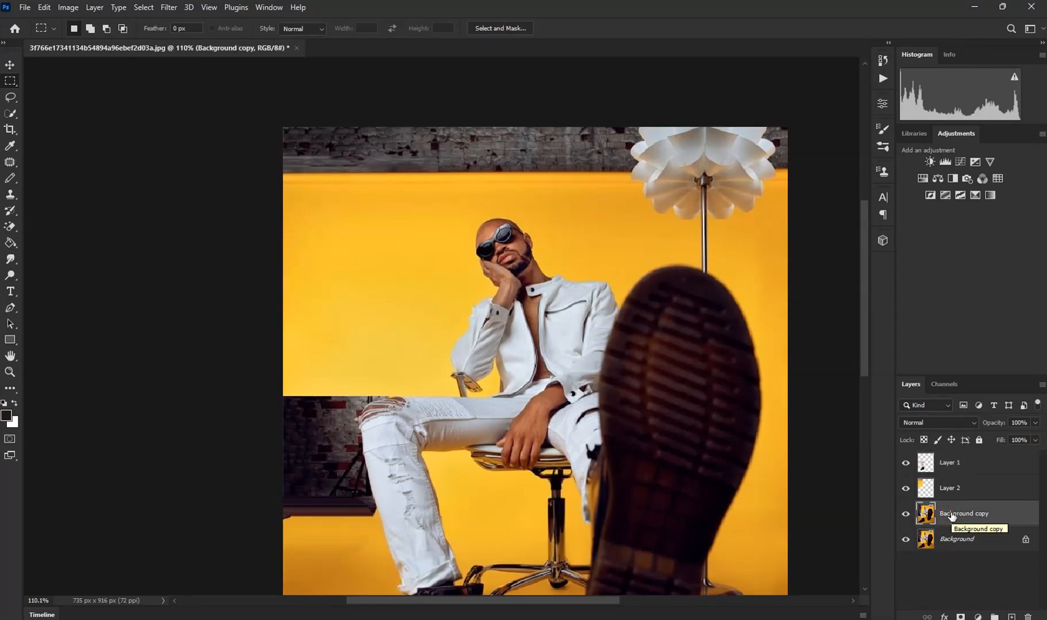
{"action": "scroll", "coordinate": [664, 162], "scroll_direction": "up", "scroll_amount": 2}
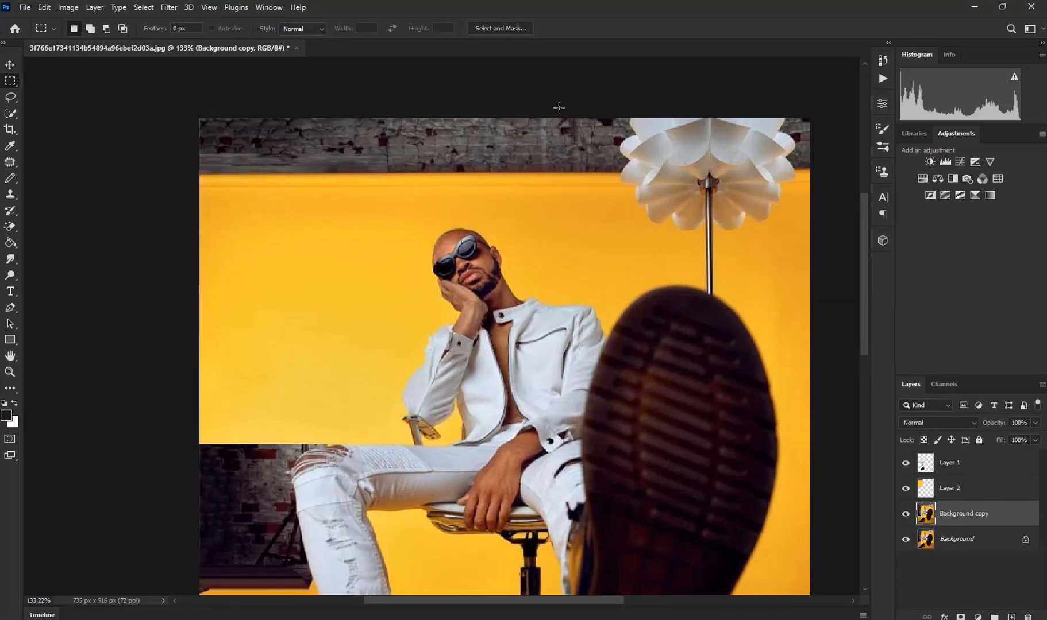
{"action": "left_click_drag", "start_coordinate": [628, 218], "coordinate": [612, 222]}
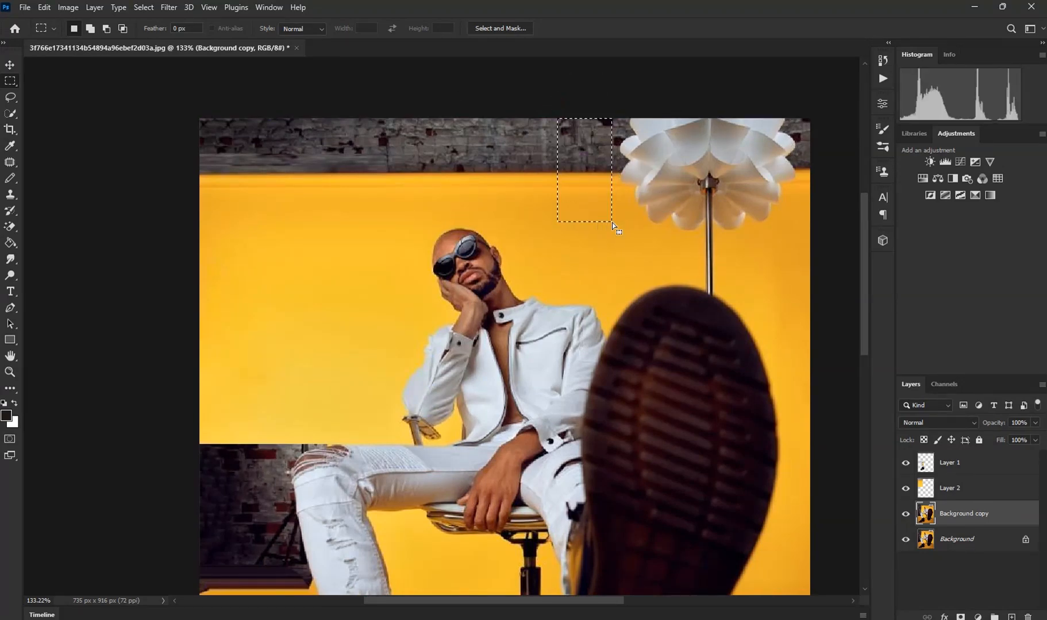
{"action": "key", "text": "ctrl+j"}
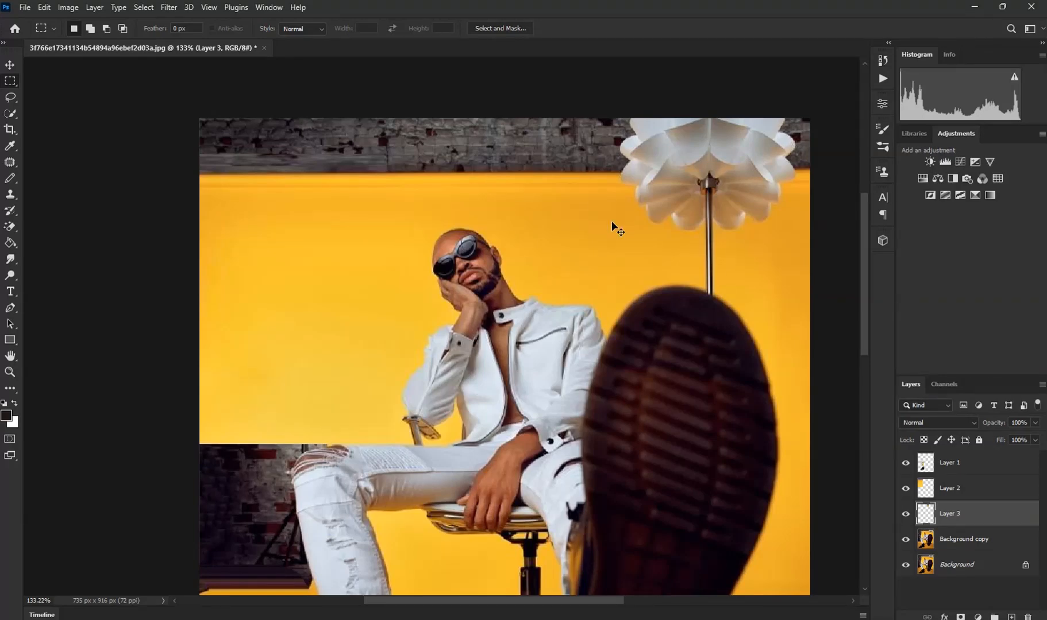
Stretch the copied wall-and-backdrop piece horizontally over the lampshade to just beyond the image's right edge
{"action": "key", "text": "ctrl+t"}
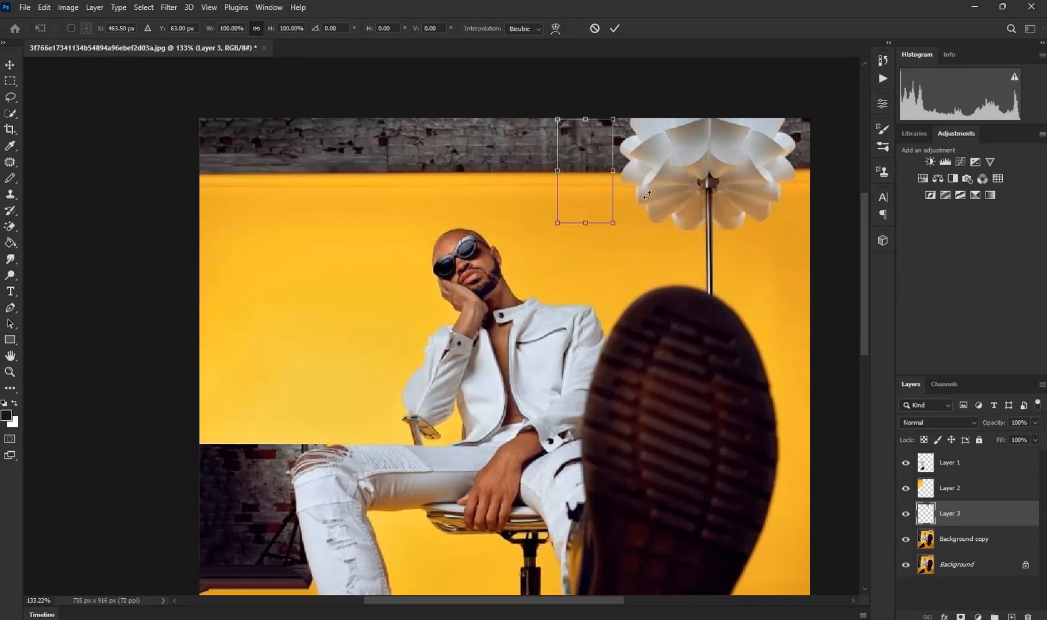
{"action": "left_click_drag", "start_coordinate": [612, 173], "coordinate": [823, 175]}
{"action": "left_click", "coordinate": [615, 28]}
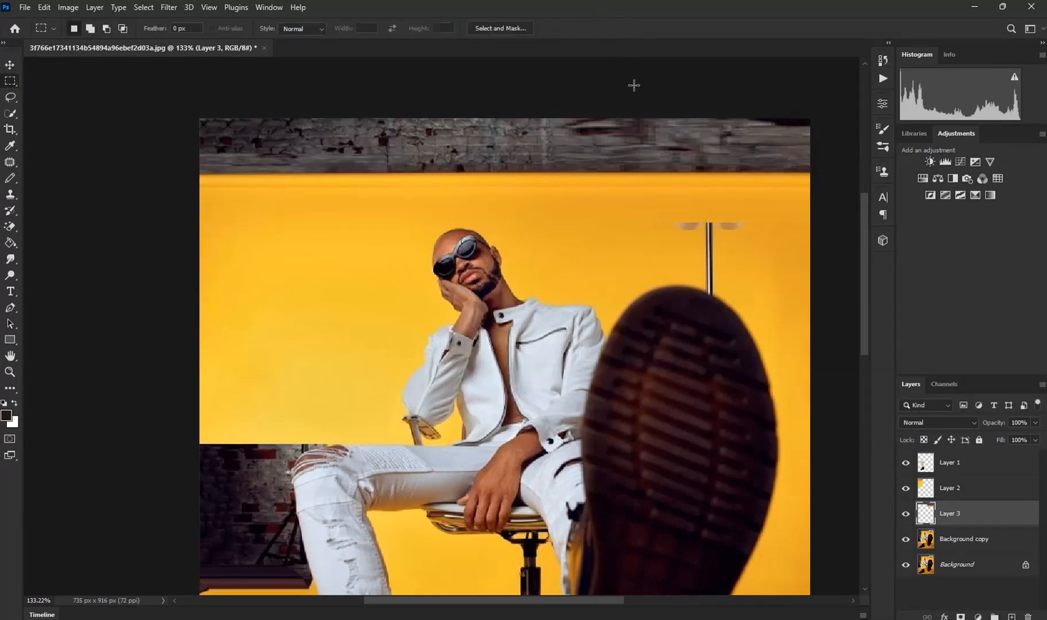
Examine the area around the covered lampshade, the remaining lamp pole and the dark patch beside the leg
{"action": "scroll", "coordinate": [633, 84], "scroll_direction": "down", "scroll_amount": 3}
{"action": "scroll", "coordinate": [579, 205], "scroll_direction": "up", "scroll_amount": 1}
{"action": "scroll", "coordinate": [504, 329], "scroll_direction": "up", "scroll_amount": 4}
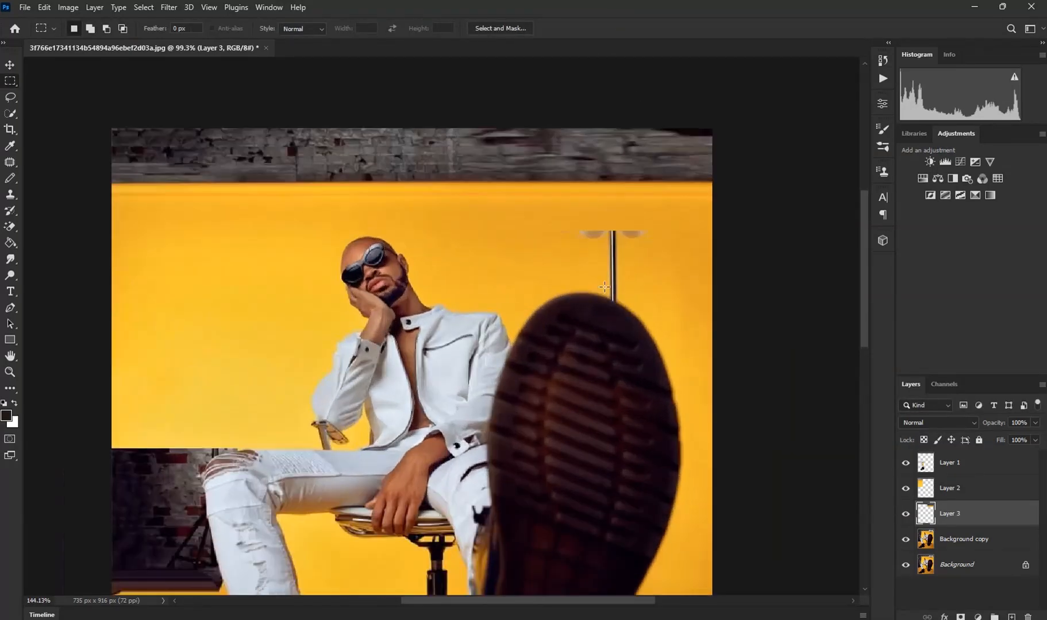
{"action": "scroll", "coordinate": [702, 180], "scroll_direction": "down", "scroll_amount": 4}
{"action": "scroll", "coordinate": [702, 180], "scroll_direction": "up", "scroll_amount": 2}
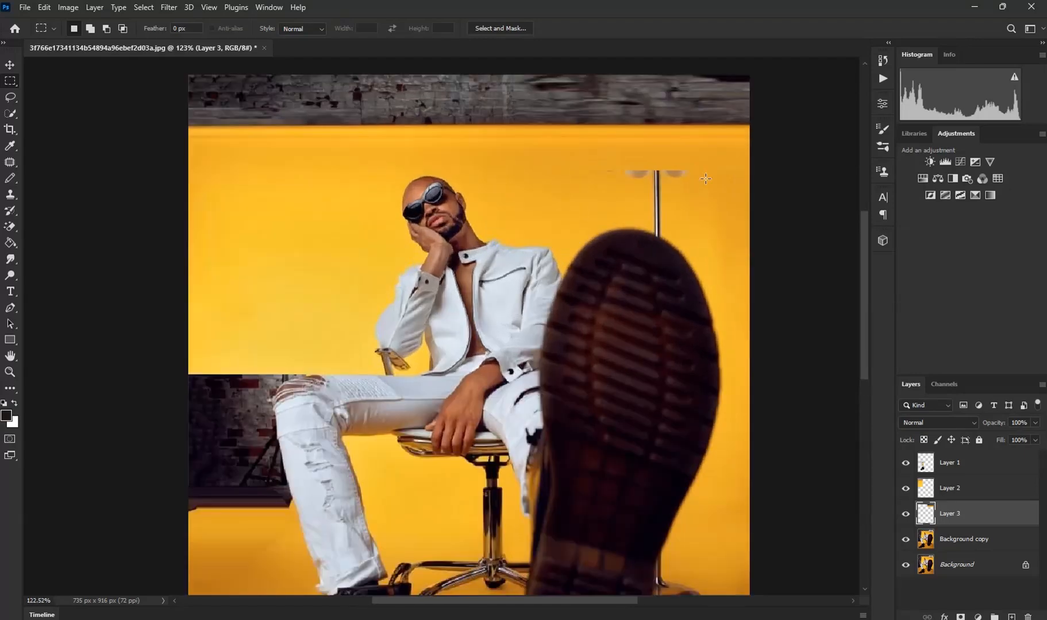
{"action": "scroll", "coordinate": [705, 179], "scroll_direction": "down", "scroll_amount": 2}
{"action": "scroll", "coordinate": [293, 491], "scroll_direction": "up", "scroll_amount": 2}
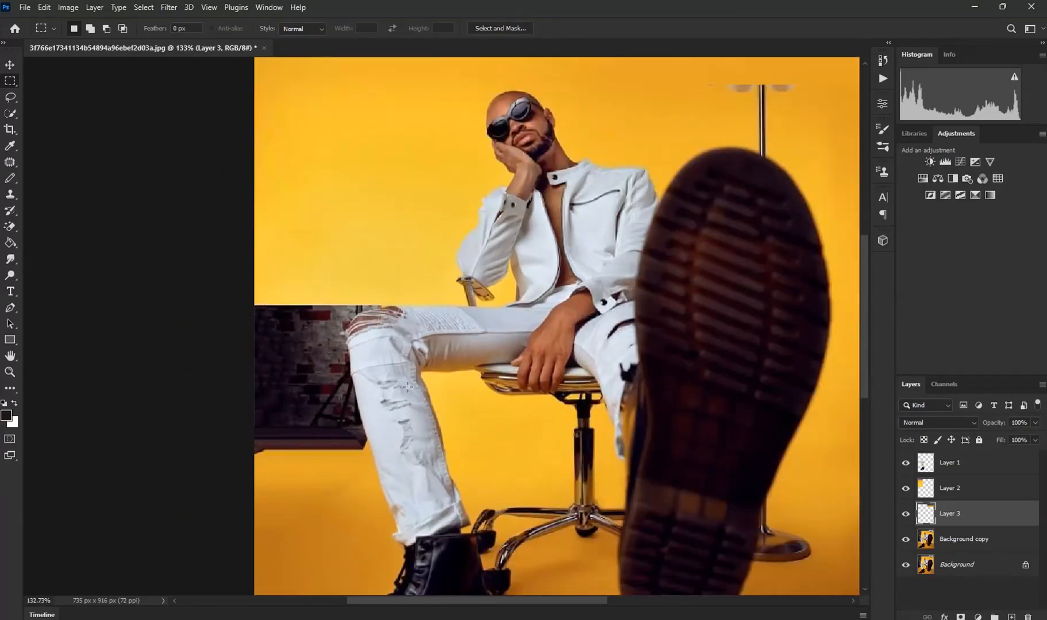
{"action": "scroll", "coordinate": [486, 363], "scroll_direction": "down", "scroll_amount": 1}
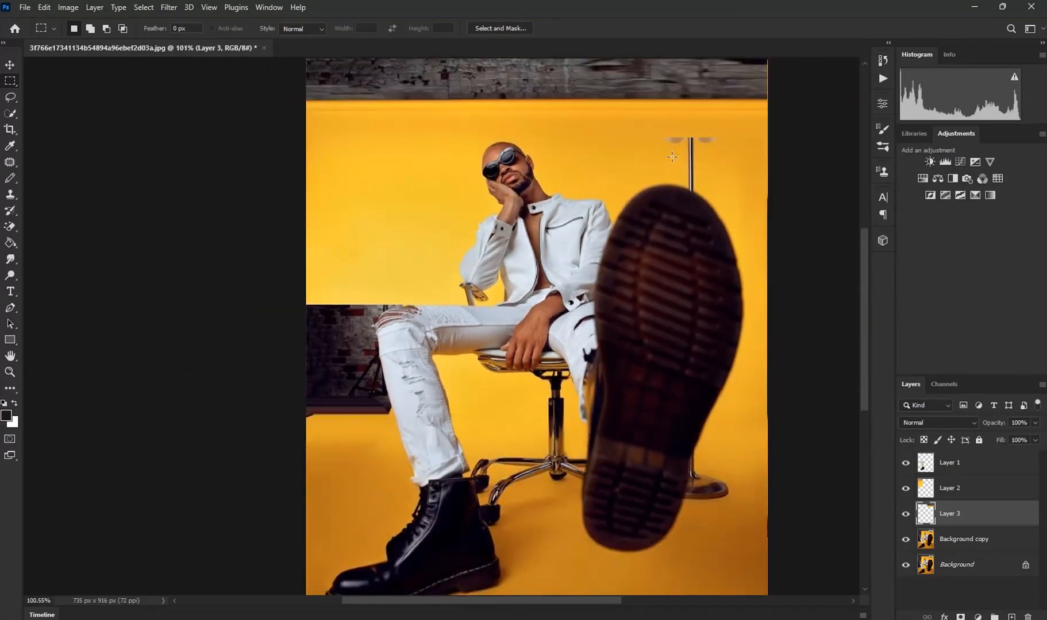
{"action": "scroll", "coordinate": [665, 165], "scroll_direction": "down", "scroll_amount": 2}
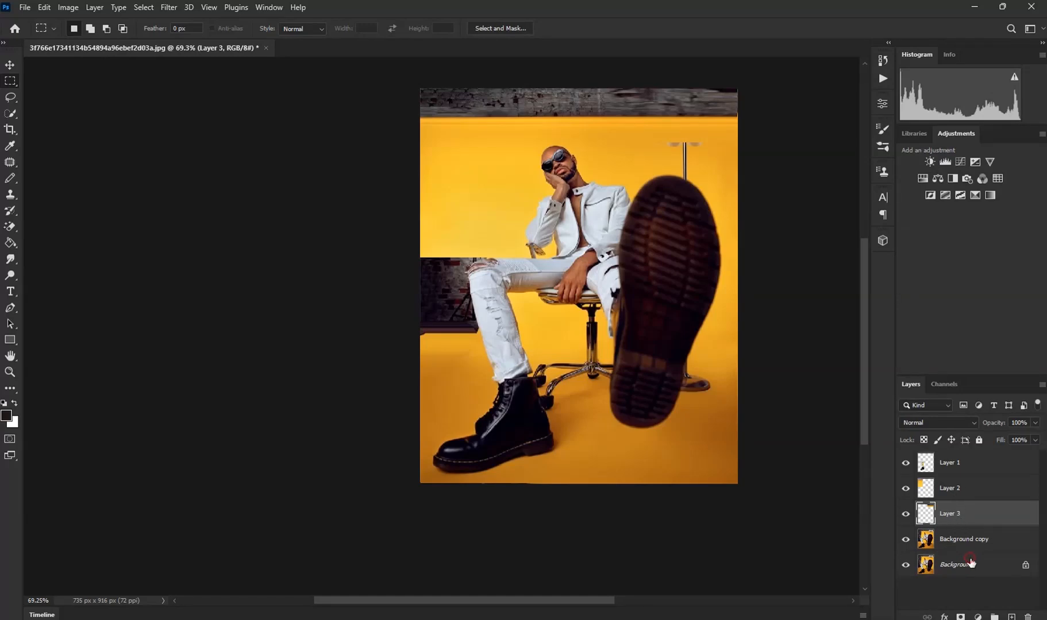
Select all layers from Background to Layer 1 and merge them into a single layer
{"action": "left_click", "coordinate": [970, 563]}
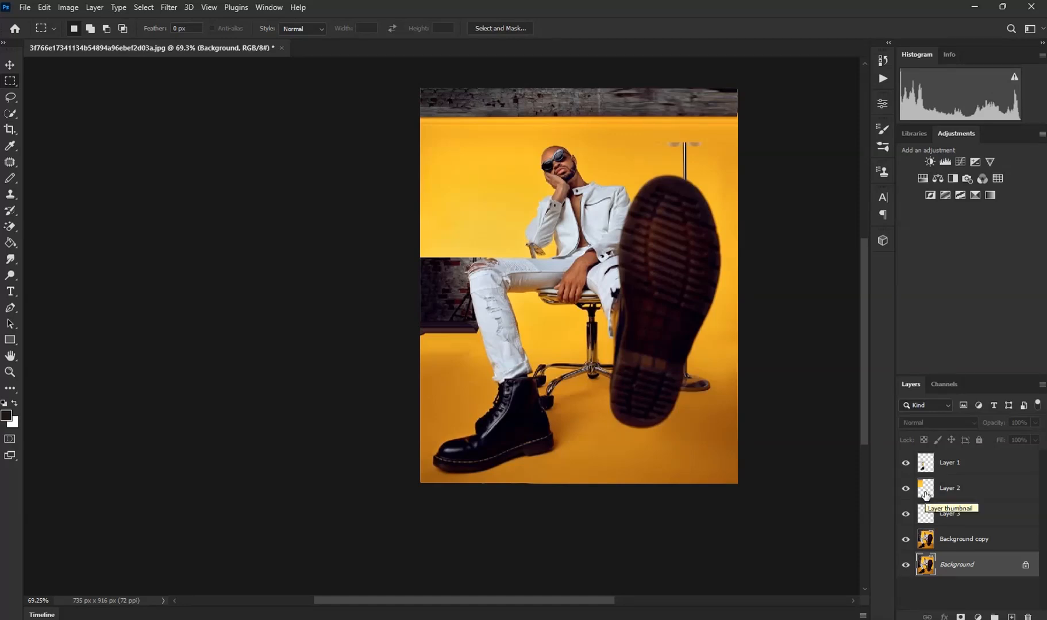
{"action": "left_click", "coordinate": [951, 463], "text": "shift"}
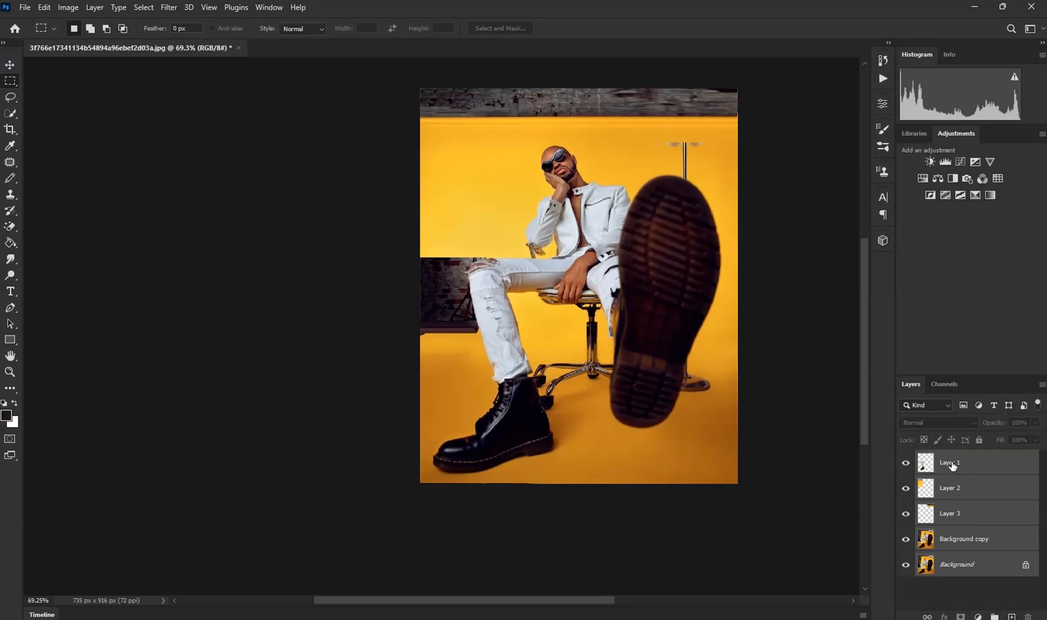
{"action": "key", "text": "ctrl+e"}
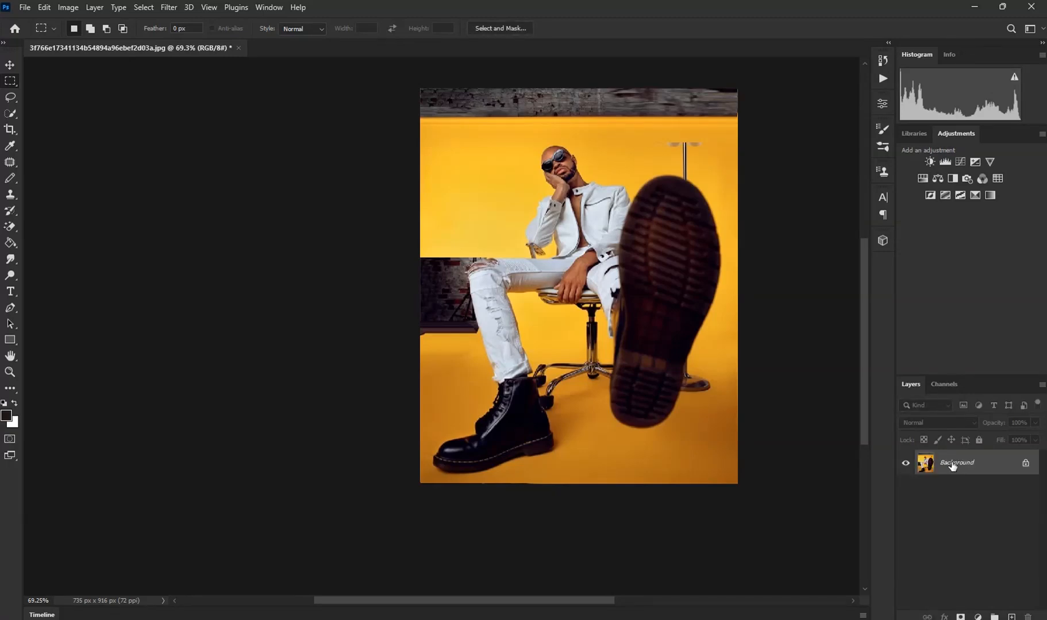
{"action": "scroll", "coordinate": [667, 100], "scroll_direction": "up", "scroll_amount": 3}
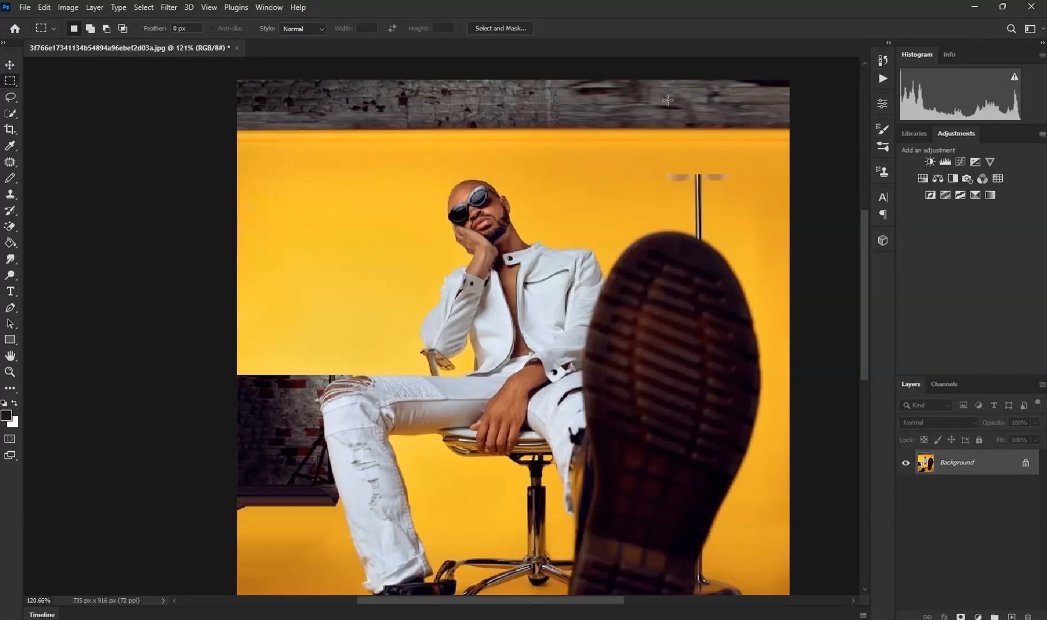
Duplicate the Background layer twice and lasso the remaining lamp pole and lampshade edges above the raised shoe
{"action": "key", "text": "ctrl+j"}
{"action": "key", "text": "ctrl+j"}
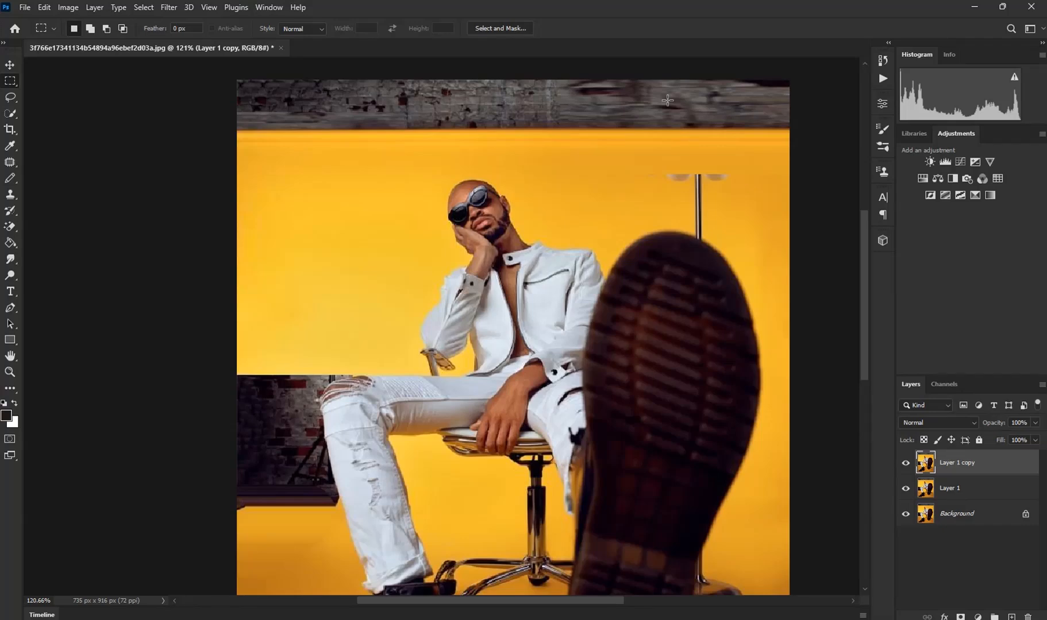
{"action": "scroll", "coordinate": [726, 205], "scroll_direction": "up", "scroll_amount": 5}
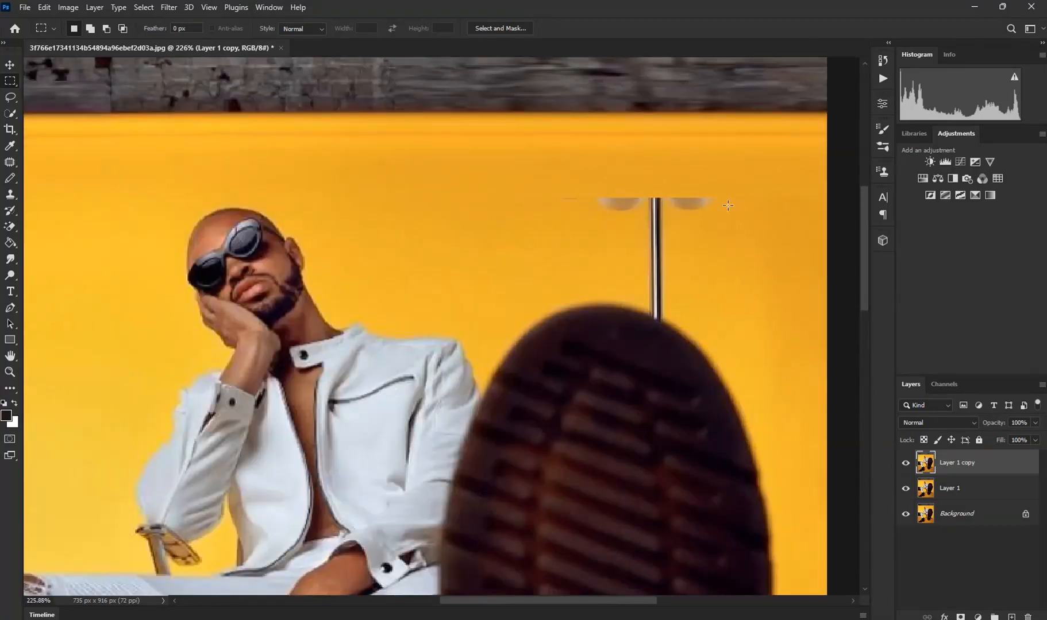
{"action": "scroll", "coordinate": [575, 247], "scroll_direction": "down", "scroll_amount": 2}
{"action": "scroll", "coordinate": [586, 256], "scroll_direction": "up", "scroll_amount": 2}
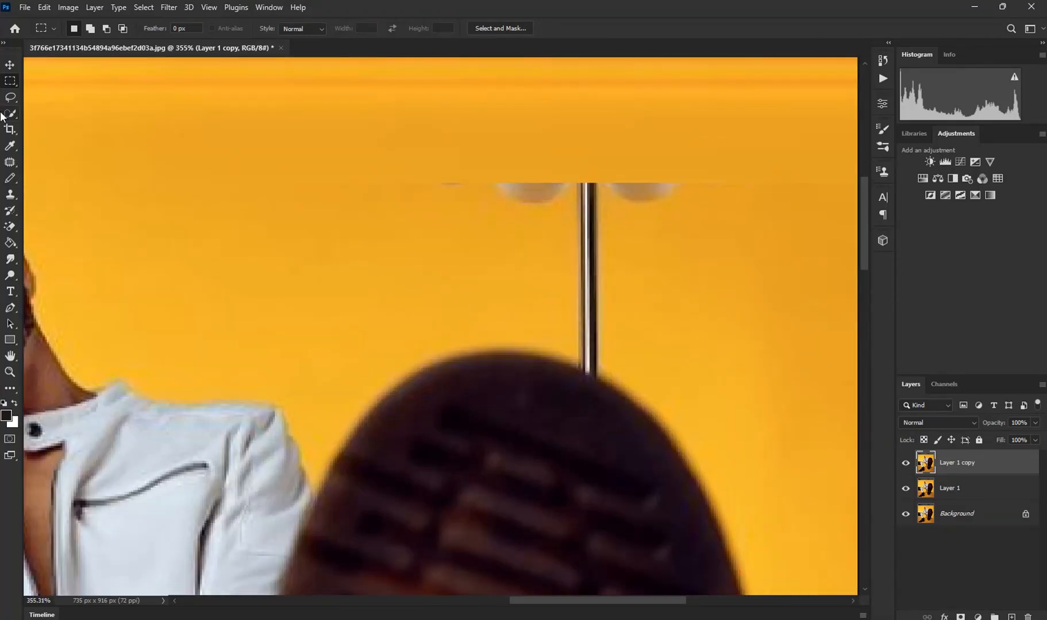
{"action": "left_click", "coordinate": [11, 97]}
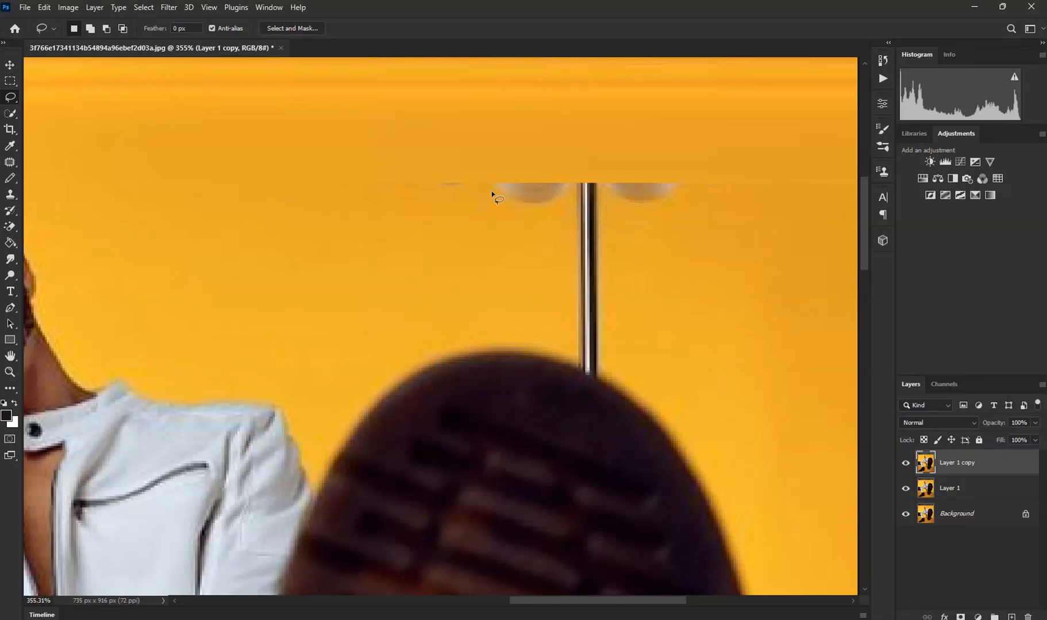
{"action": "mouse_move", "coordinate": [470, 226]}
{"action": "left_mouse_down"}
{"action": "mouse_move", "coordinate": [754, 166]}
{"action": "mouse_move", "coordinate": [761, 277]}
{"action": "mouse_move", "coordinate": [742, 360]}
{"action": "mouse_move", "coordinate": [704, 381]}
{"action": "mouse_move", "coordinate": [602, 377]}
{"action": "mouse_move", "coordinate": [546, 342]}
{"action": "mouse_move", "coordinate": [441, 307]}
{"action": "left_mouse_up"}
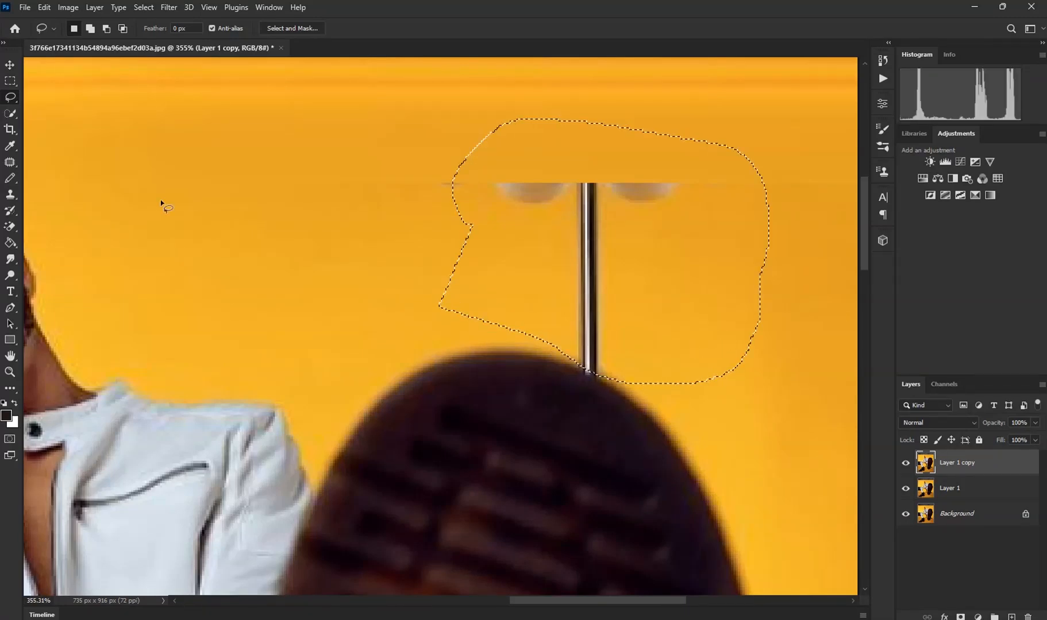
Patch the lassoed pole and lampshade remnants with clean yellow backdrop using the Patch tool, and clear the selection
{"action": "key", "text": "j"}
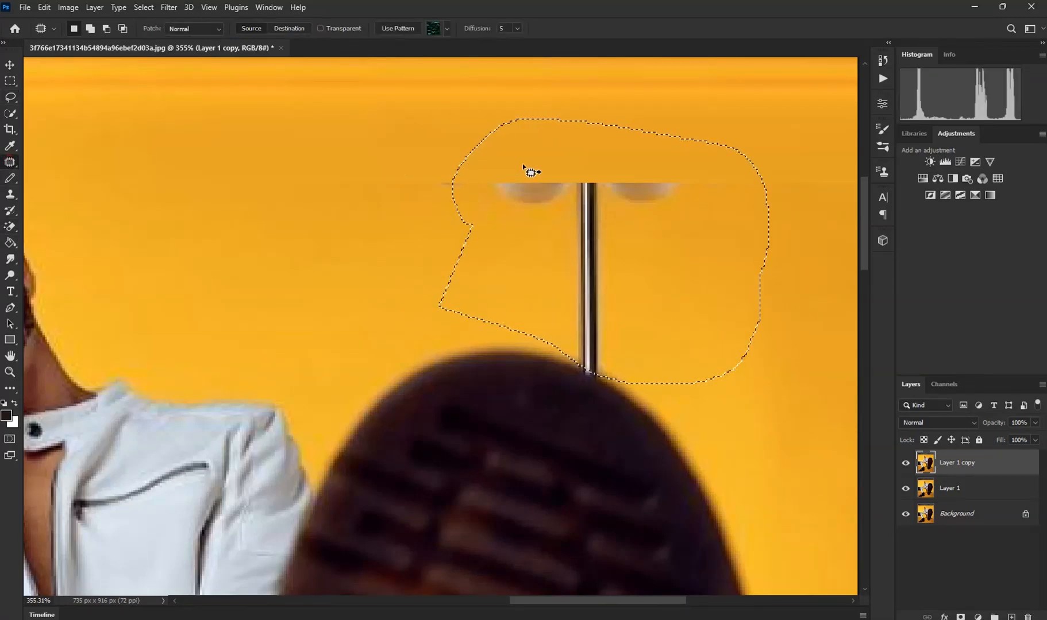
{"action": "scroll", "coordinate": [561, 181], "scroll_direction": "up", "scroll_amount": 2}
{"action": "left_click_drag", "start_coordinate": [521, 152], "coordinate": [548, 121]}
{"action": "left_click_drag", "start_coordinate": [558, 285], "coordinate": [568, 249]}
{"action": "left_click_drag", "start_coordinate": [570, 323], "coordinate": [582, 287]}
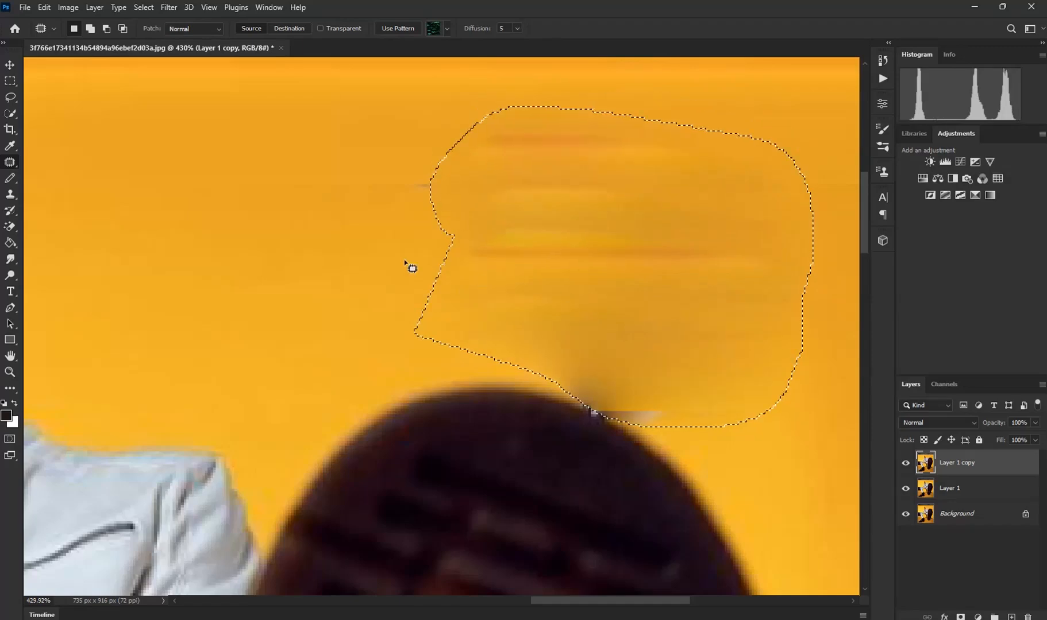
{"action": "key", "text": "ctrl+d"}
Select a tall rectangle of clean yellow backdrop beside the patched area and copy it to a new layer
{"action": "scroll", "coordinate": [561, 257], "scroll_direction": "down", "scroll_amount": 8}
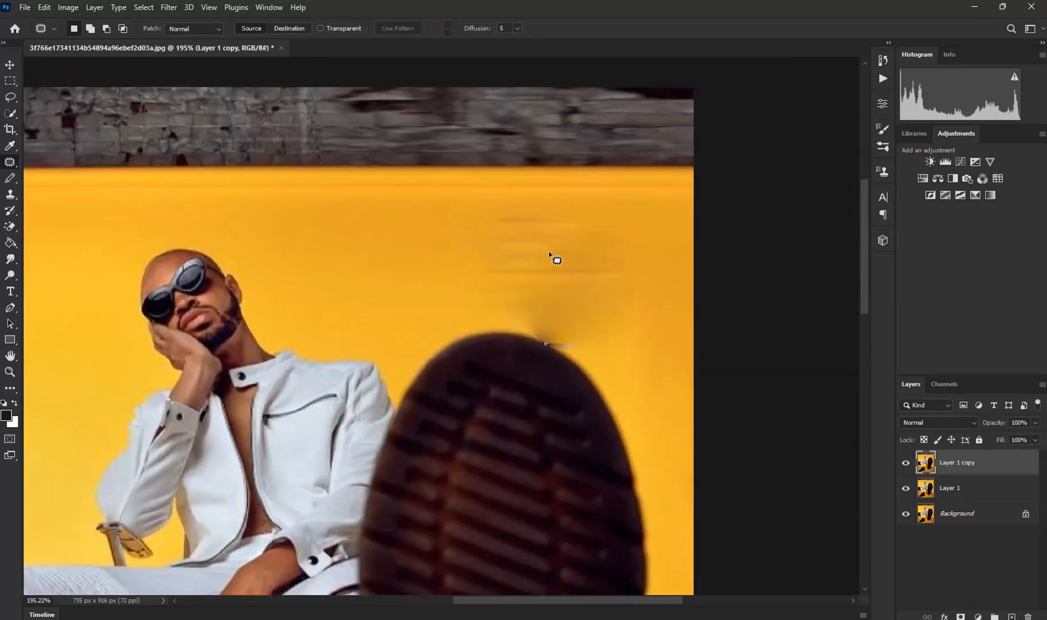
{"action": "scroll", "coordinate": [546, 252], "scroll_direction": "up", "scroll_amount": 2}
{"action": "scroll", "coordinate": [532, 262], "scroll_direction": "up", "scroll_amount": 3}
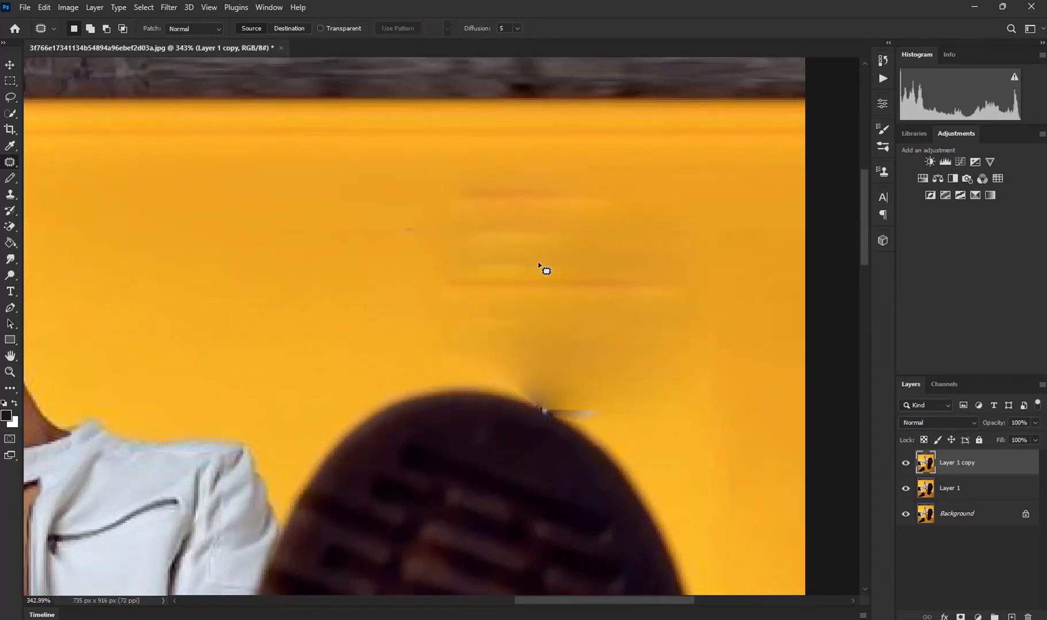
{"action": "scroll", "coordinate": [517, 265], "scroll_direction": "down", "scroll_amount": 3}
{"action": "left_click", "coordinate": [10, 81]}
{"action": "left_click_drag", "start_coordinate": [393, 210], "coordinate": [463, 351]}
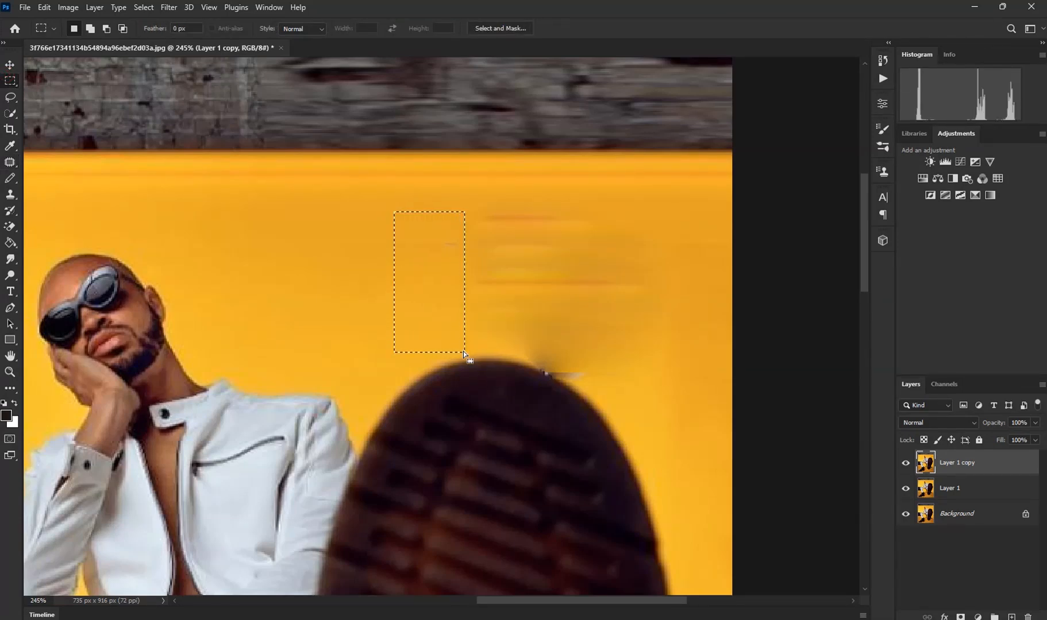
{"action": "key", "text": "ctrl+j"}
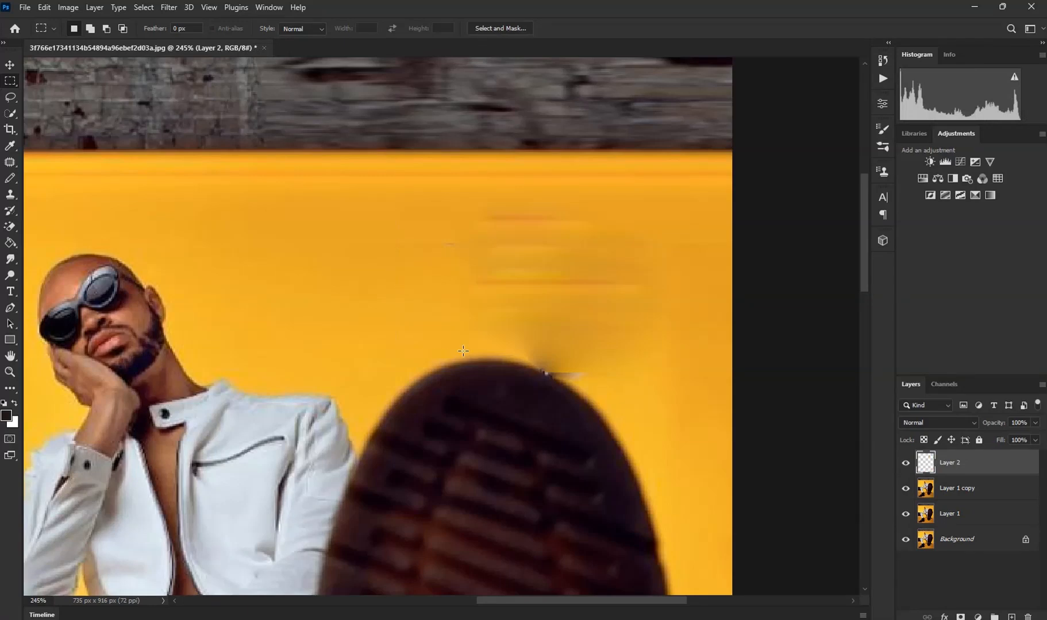
Stretch the copied backdrop piece horizontally to about 483% across the patched area and merge it into Layer 1 copy
{"action": "key", "text": "ctrl+t"}
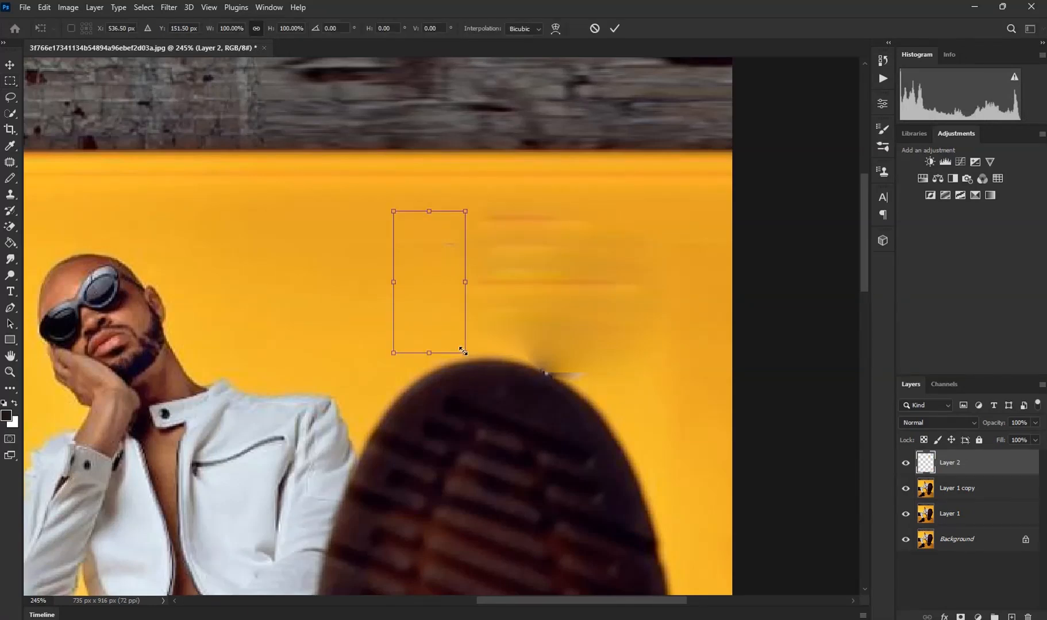
{"action": "left_click_drag", "start_coordinate": [465, 282], "coordinate": [741, 281]}
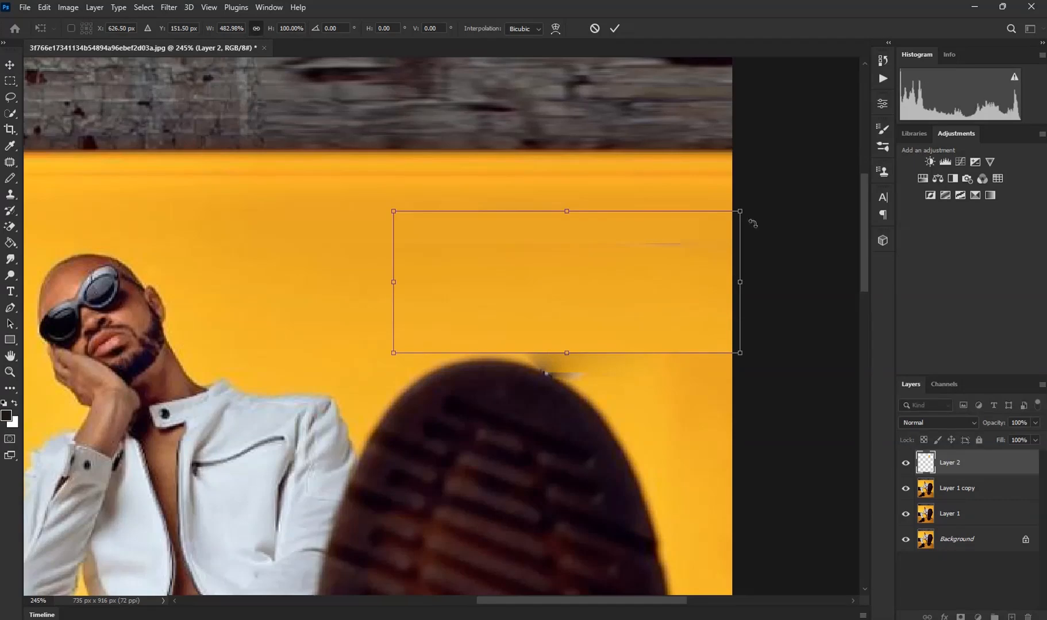
{"action": "left_click", "coordinate": [614, 28]}
{"action": "scroll", "coordinate": [625, 141], "scroll_direction": "down", "scroll_amount": 5}
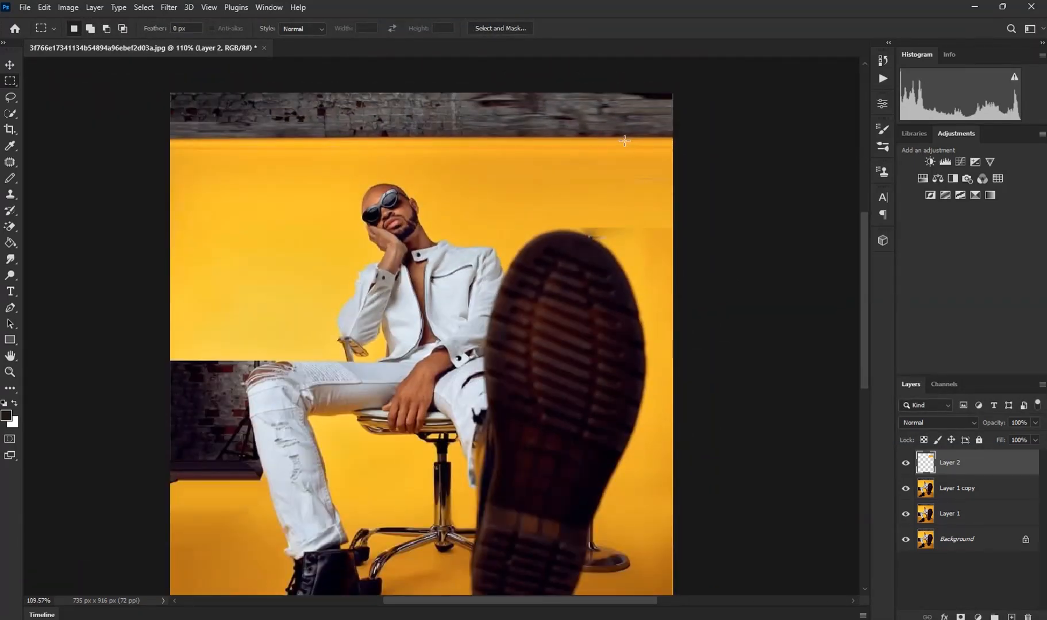
{"action": "key", "text": "Delete"}
{"action": "scroll", "coordinate": [610, 173], "scroll_direction": "up", "scroll_amount": 2}
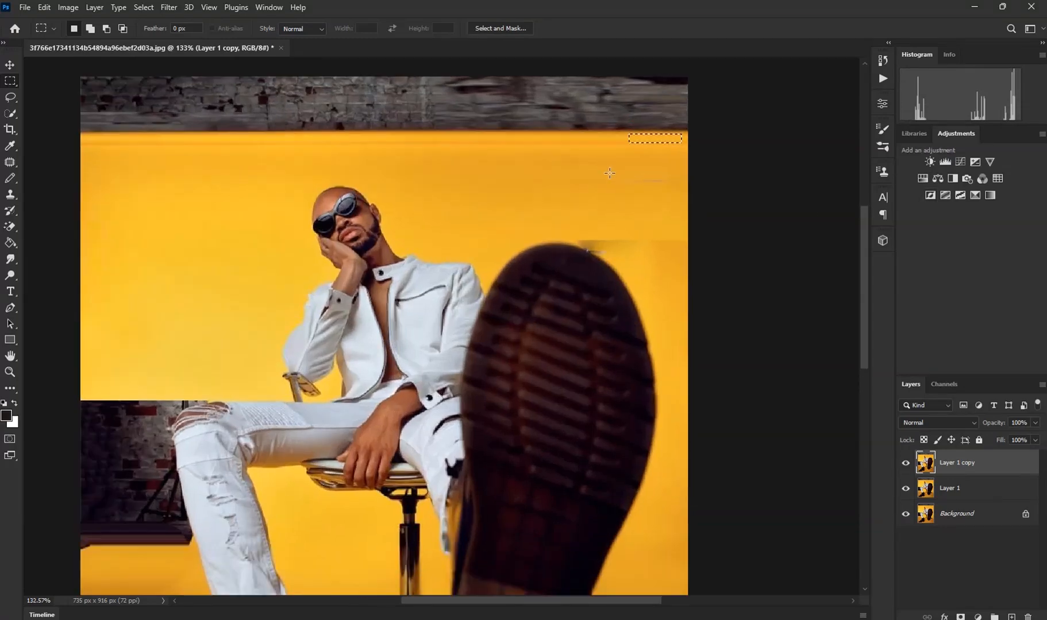
Set up the Mixer Brush with a size of 15 px and 0% hardness for the residue above the shoe
{"action": "scroll", "coordinate": [621, 198], "scroll_direction": "up", "scroll_amount": 7}
{"action": "left_click_drag", "start_coordinate": [8, 179], "coordinate": [60, 216]}
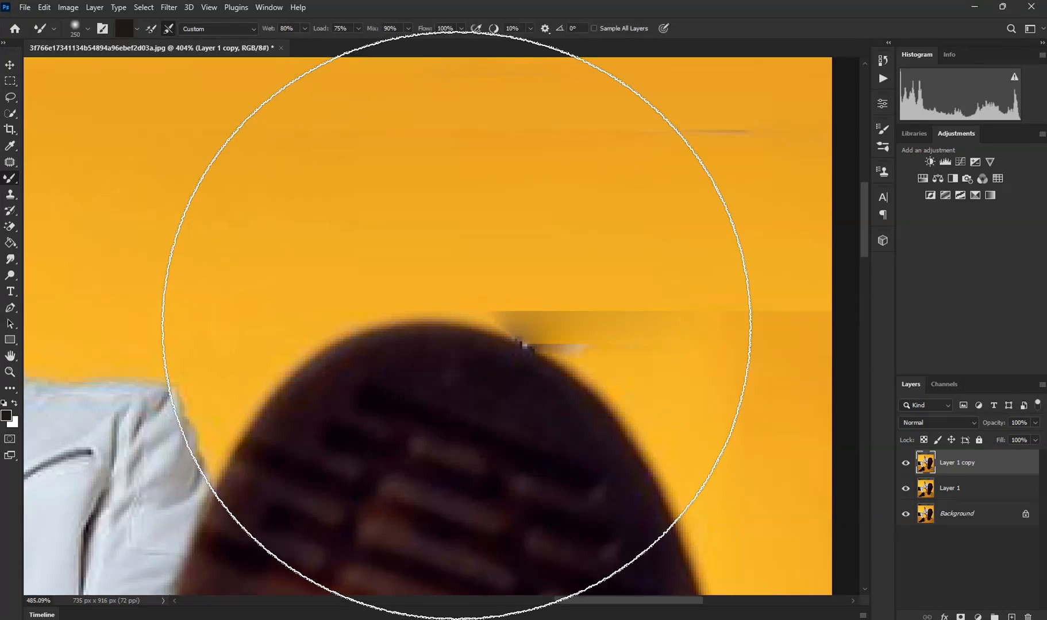
{"action": "scroll", "coordinate": [462, 328], "scroll_direction": "up", "scroll_amount": 2}
{"action": "key", "text": "bracketleft"}
{"action": "key", "text": "bracketleft"}
{"action": "key", "text": "bracketleft"}
{"action": "key", "text": "bracketleft"}
{"action": "key", "text": "bracketleft"}
{"action": "key", "text": "bracketleft"}
{"action": "key", "text": "bracketleft"}
{"action": "key", "text": "bracketleft"}
{"action": "key", "text": "bracketleft"}
{"action": "key", "text": "bracketleft"}
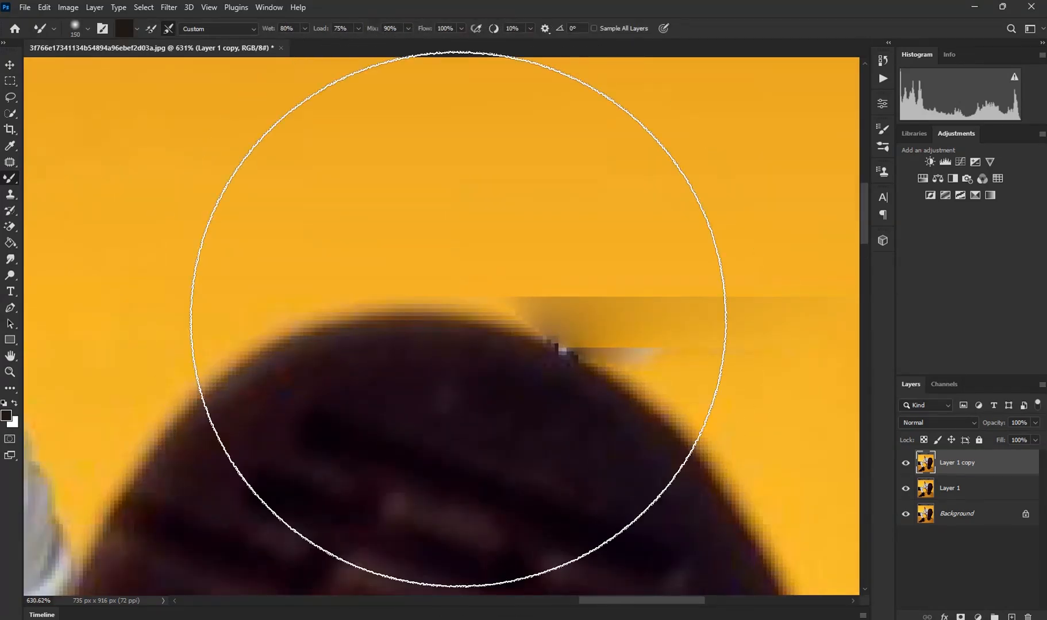
{"action": "key", "text": "bracketleft"}
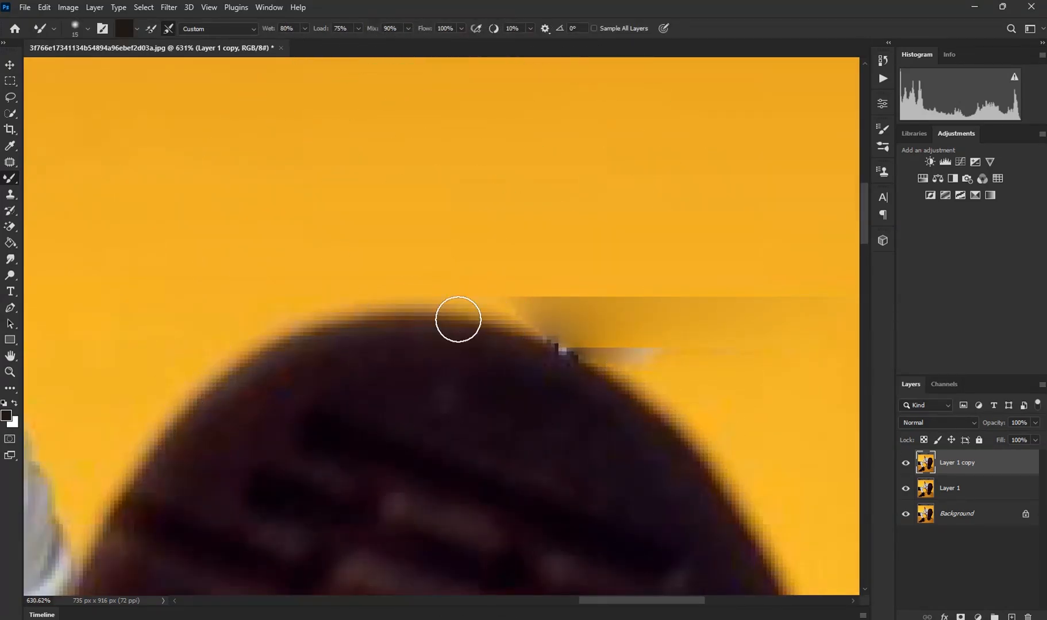
{"action": "left_click", "coordinate": [81, 29]}
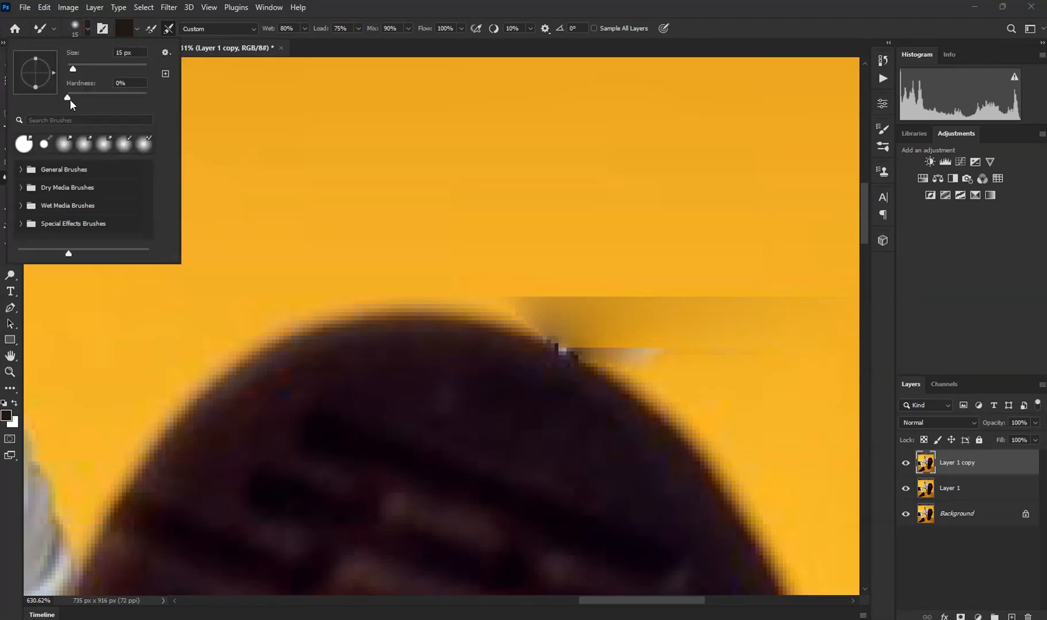
{"action": "left_click", "coordinate": [405, 11]}
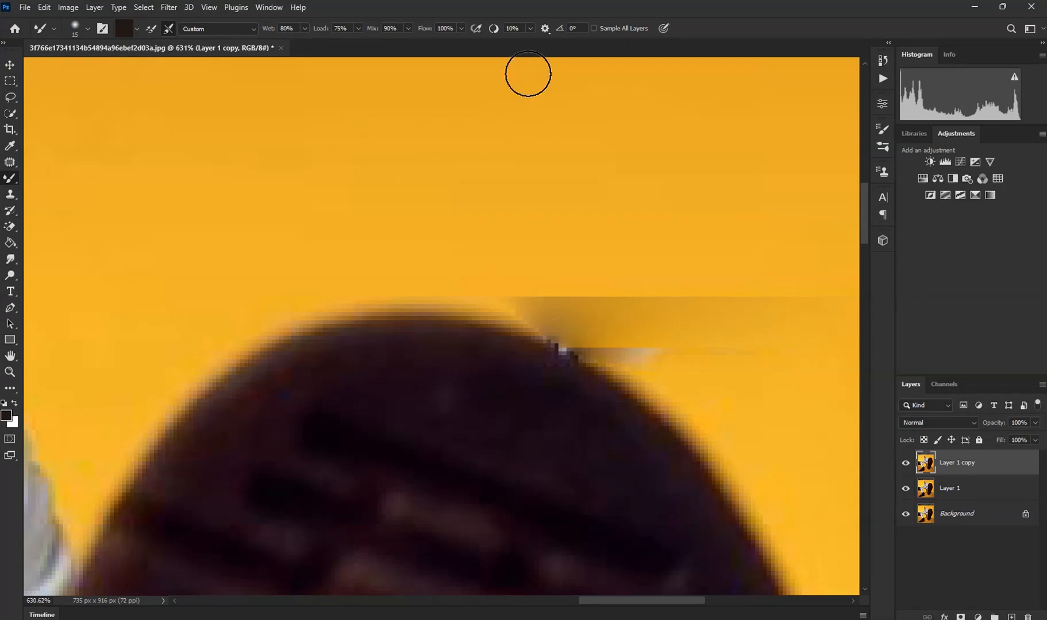
Sample the backdrop's yellow as the foreground colour and clear the paint loaded on the Mixer Brush
{"action": "left_click", "coordinate": [6, 415]}
{"action": "left_click", "coordinate": [621, 271]}
{"action": "left_click", "coordinate": [927, 166]}
{"action": "left_click", "coordinate": [167, 30]}
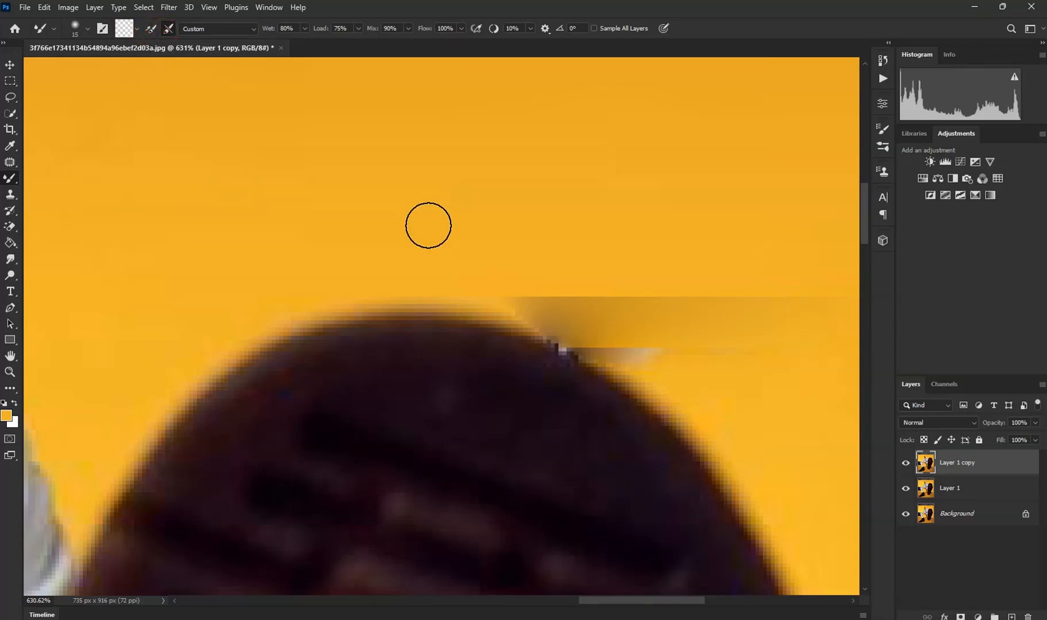
Blend the dark band beside the shoe's tip into the yellow backdrop, enlarging the Mixer Brush to 30 px
{"action": "left_click_drag", "start_coordinate": [519, 291], "coordinate": [601, 317]}
{"action": "mouse_move", "coordinate": [522, 269]}
{"action": "left_mouse_down"}
{"action": "mouse_move", "coordinate": [748, 382]}
{"action": "mouse_move", "coordinate": [628, 295]}
{"action": "left_mouse_up"}
{"action": "key", "text": "bracketright"}
{"action": "key", "text": "bracketright"}
{"action": "key", "text": "bracketright"}
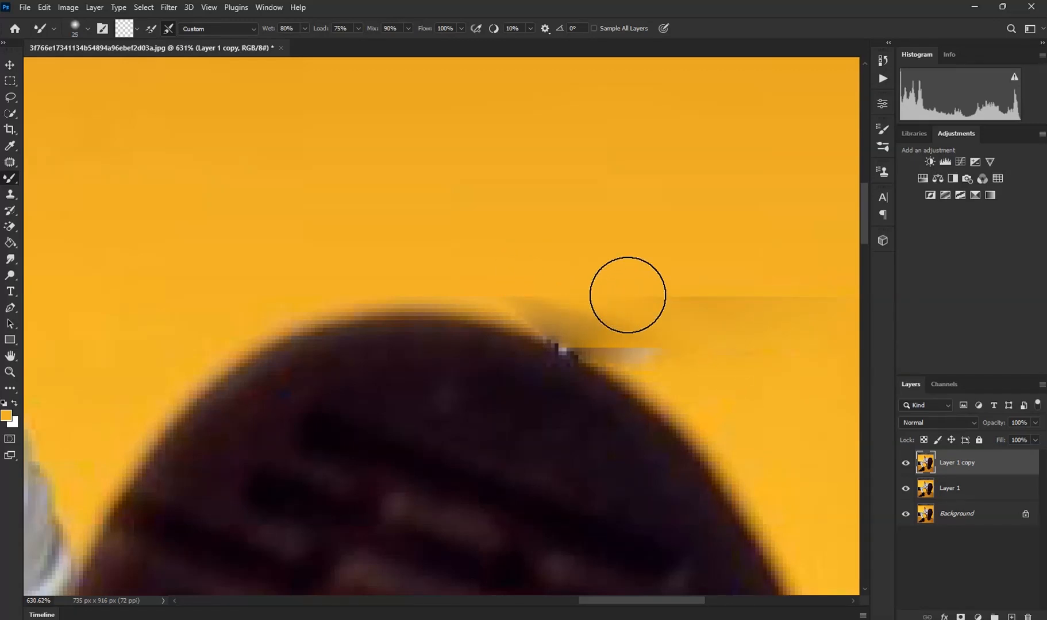
{"action": "left_click_drag", "start_coordinate": [624, 292], "coordinate": [761, 312]}
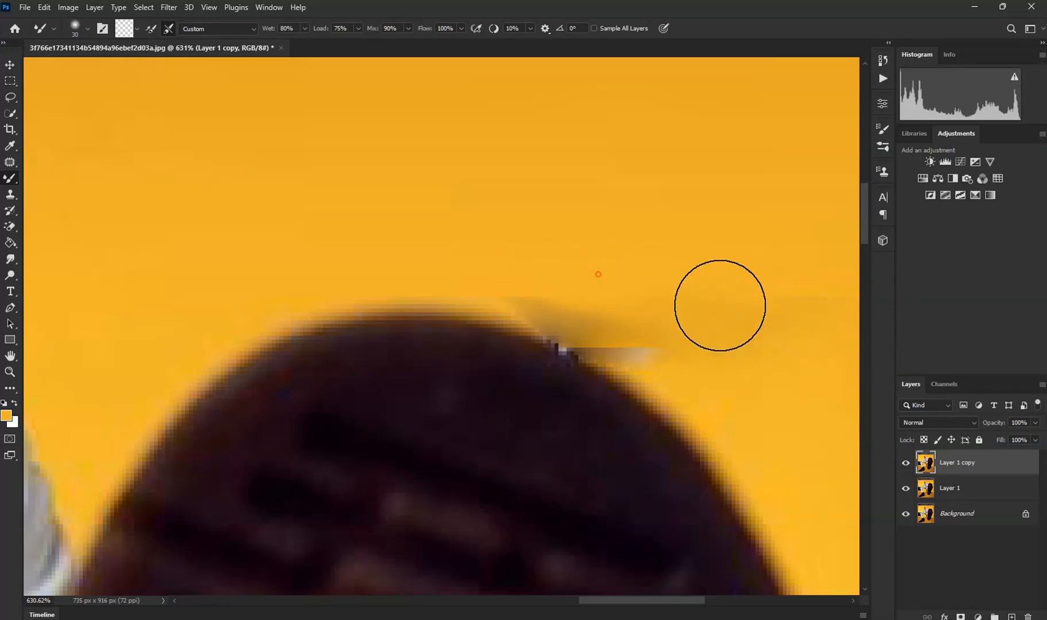
Blend the grey residue along the shoe's upper edge into the surrounding yellow with the Mixer Brush
{"action": "scroll", "coordinate": [637, 356], "scroll_direction": "up", "scroll_amount": 3}
{"action": "mouse_move", "coordinate": [405, 249]}
{"action": "left_mouse_down"}
{"action": "mouse_move", "coordinate": [486, 270]}
{"action": "mouse_move", "coordinate": [642, 351]}
{"action": "left_mouse_up"}
{"action": "mouse_move", "coordinate": [703, 396]}
{"action": "left_mouse_down"}
{"action": "mouse_move", "coordinate": [570, 299]}
{"action": "mouse_move", "coordinate": [627, 306]}
{"action": "mouse_move", "coordinate": [400, 259]}
{"action": "mouse_move", "coordinate": [367, 234]}
{"action": "mouse_move", "coordinate": [521, 262]}
{"action": "mouse_move", "coordinate": [470, 242]}
{"action": "mouse_move", "coordinate": [594, 298]}
{"action": "mouse_move", "coordinate": [573, 280]}
{"action": "left_mouse_up"}
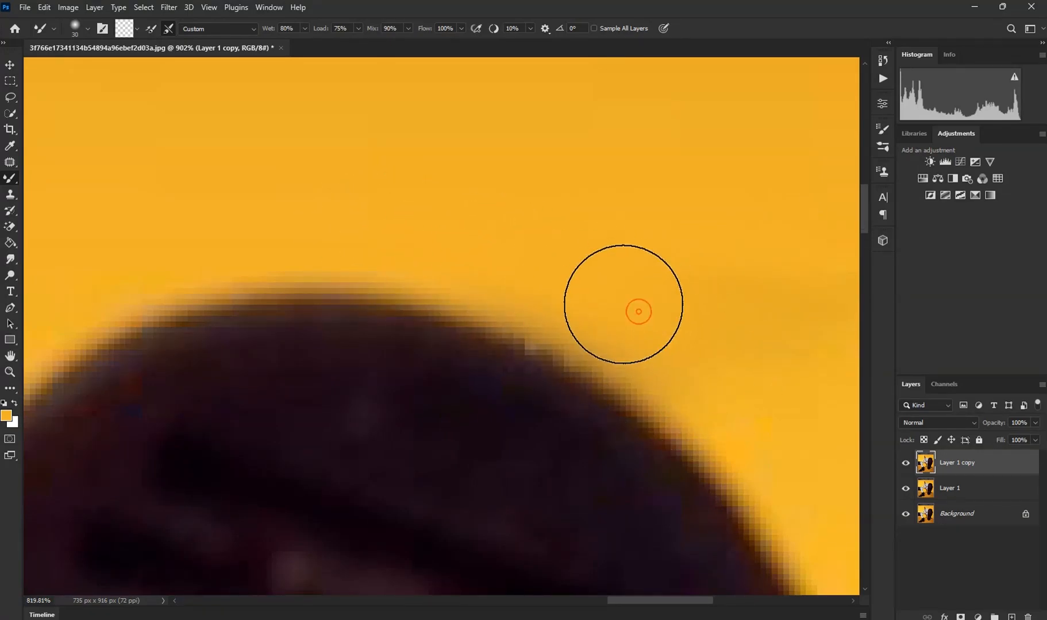
Enlarge the Mixer Brush to 80 px and smooth the thin streak and tonal seams near the image's right edge
{"action": "scroll", "coordinate": [621, 313], "scroll_direction": "down", "scroll_amount": 5}
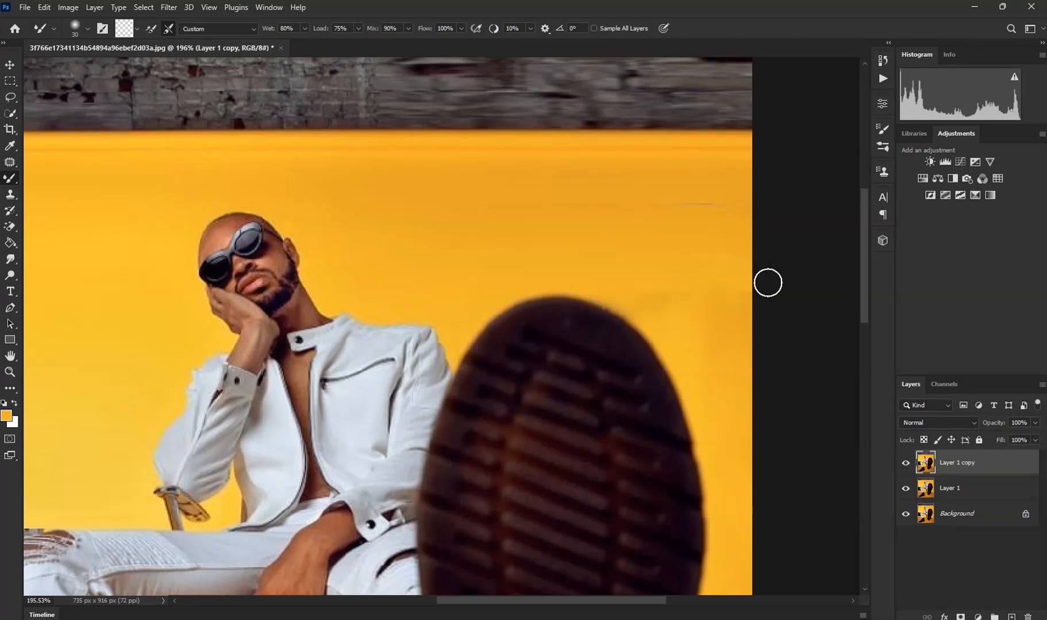
{"action": "key", "text": "bracketright"}
{"action": "key", "text": "bracketright"}
{"action": "key", "text": "bracketright"}
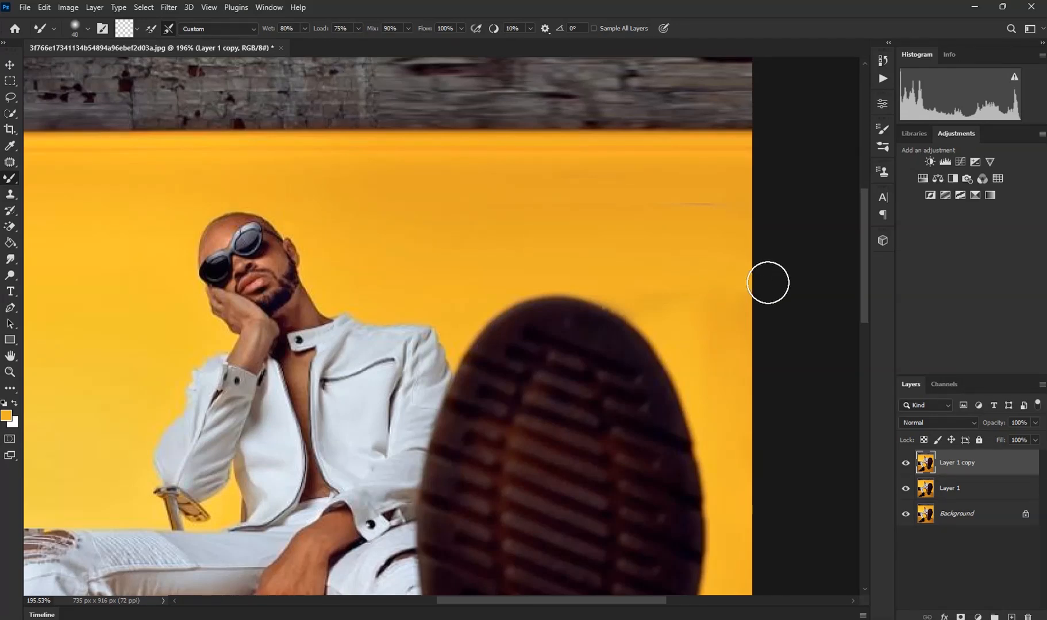
{"action": "key", "text": "bracketright"}
{"action": "key", "text": "bracketright"}
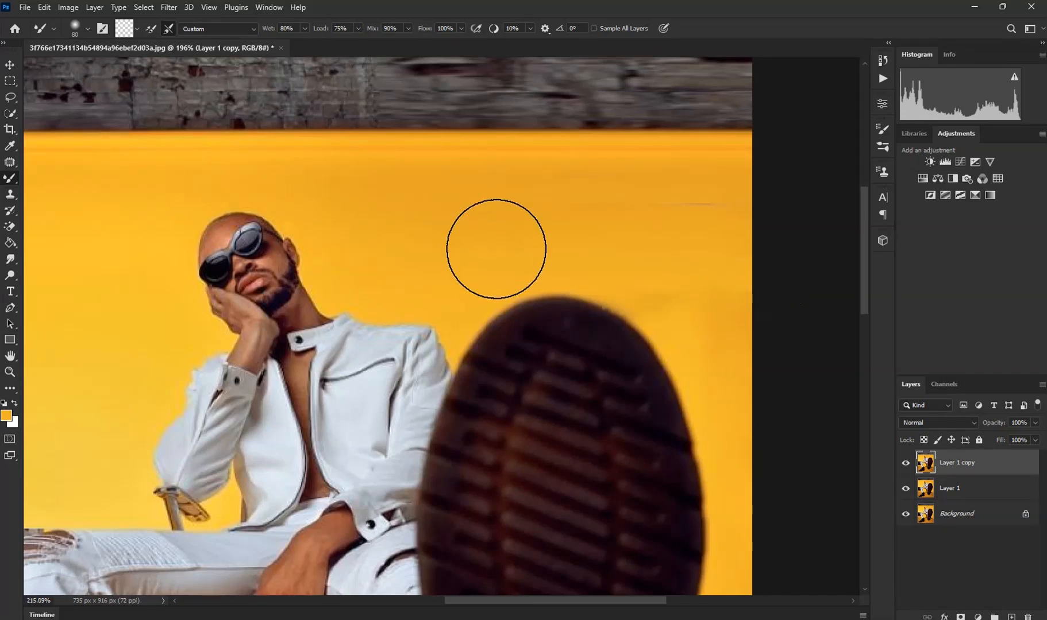
{"action": "scroll", "coordinate": [495, 244], "scroll_direction": "up", "scroll_amount": 2}
{"action": "left_click_drag", "start_coordinate": [786, 210], "coordinate": [788, 297]}
{"action": "left_click_drag", "start_coordinate": [774, 250], "coordinate": [791, 340]}
{"action": "scroll", "coordinate": [594, 254], "scroll_direction": "down", "scroll_amount": 2}
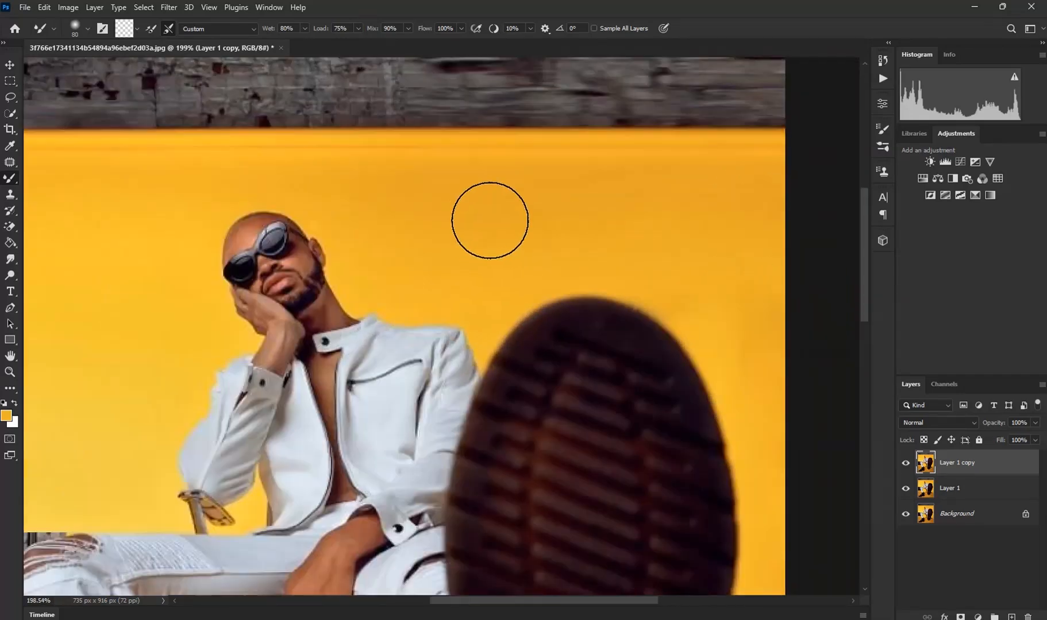
Select a full-width strip of yellow backdrop just below the brick wall and copy it to a new layer
{"action": "scroll", "coordinate": [624, 217], "scroll_direction": "down", "scroll_amount": 5}
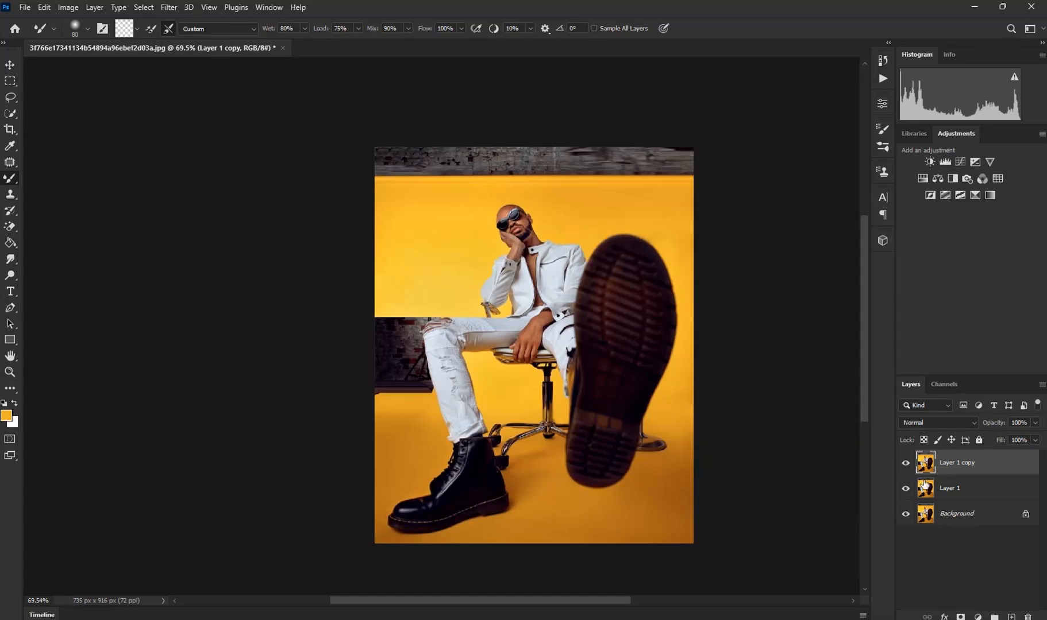
{"action": "scroll", "coordinate": [589, 204], "scroll_direction": "up", "scroll_amount": 5}
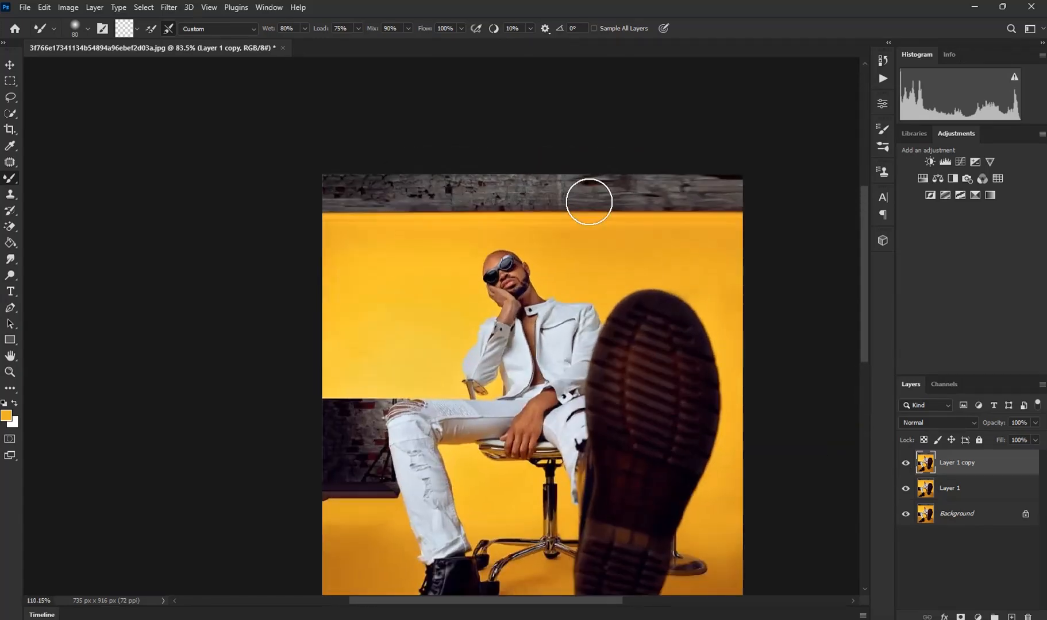
{"action": "left_click", "coordinate": [10, 80]}
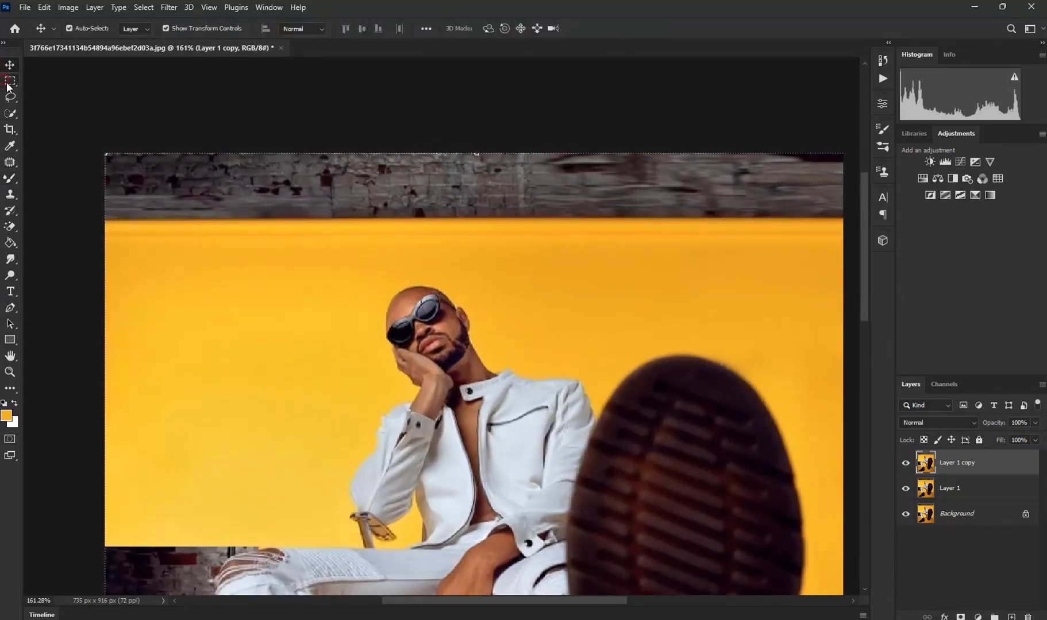
{"action": "scroll", "coordinate": [115, 209], "scroll_direction": "down", "scroll_amount": 2}
{"action": "left_click_drag", "start_coordinate": [103, 205], "coordinate": [689, 241]}
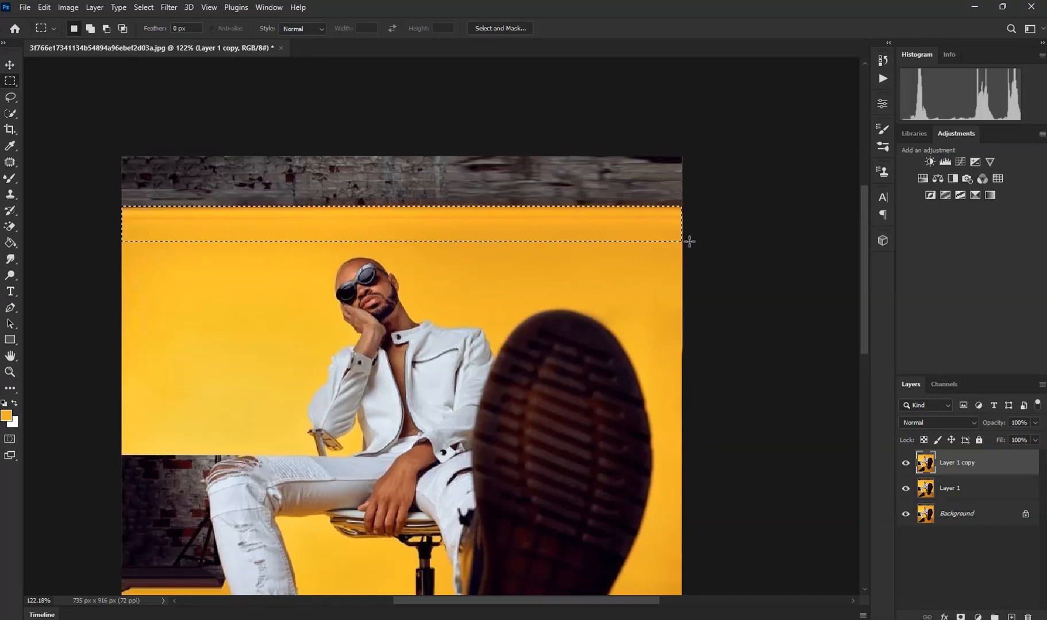
{"action": "key", "text": "ctrl+j"}
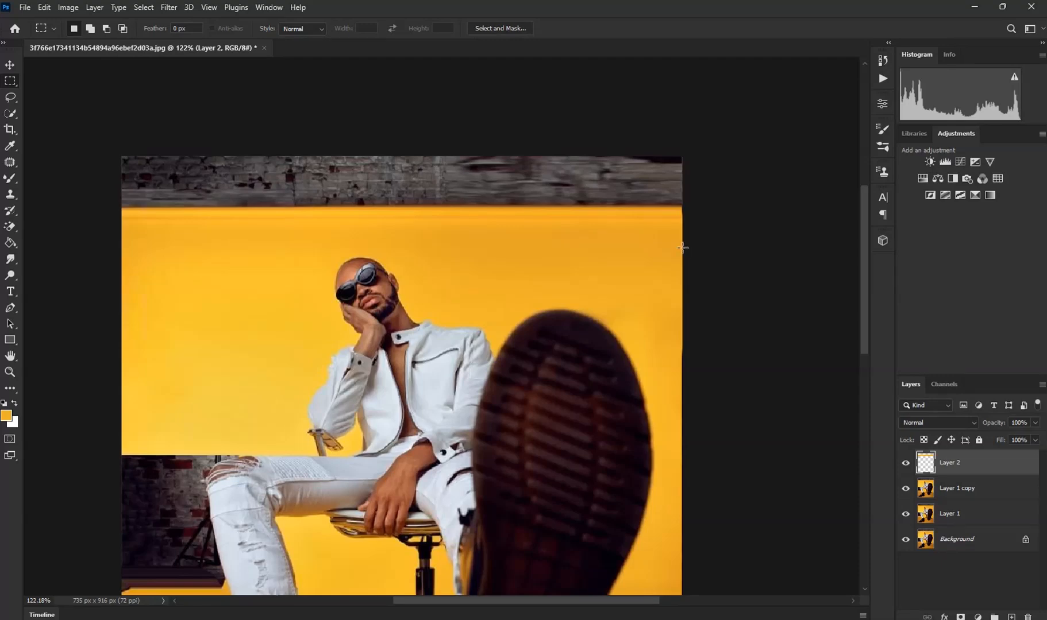
Stretch the copied yellow strip upward over the brick wall to beyond the image's top edge
{"action": "left_click", "coordinate": [6, 67]}
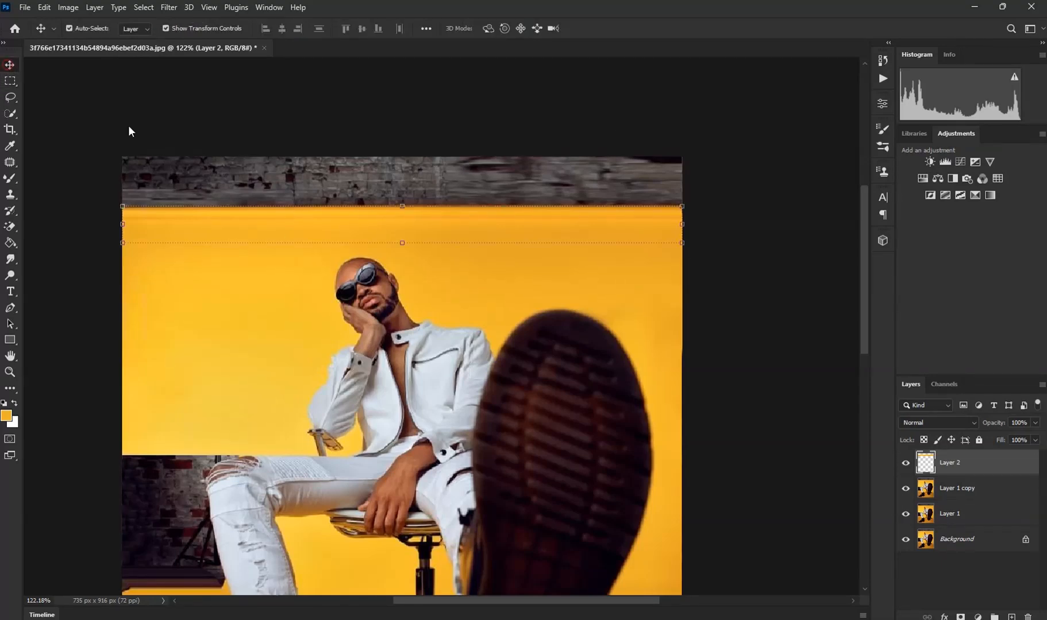
{"action": "key", "text": "ctrl+t"}
{"action": "left_click_drag", "start_coordinate": [401, 206], "coordinate": [400, 115]}
{"action": "left_click", "coordinate": [614, 28]}
{"action": "scroll", "coordinate": [559, 136], "scroll_direction": "down", "scroll_amount": 3}
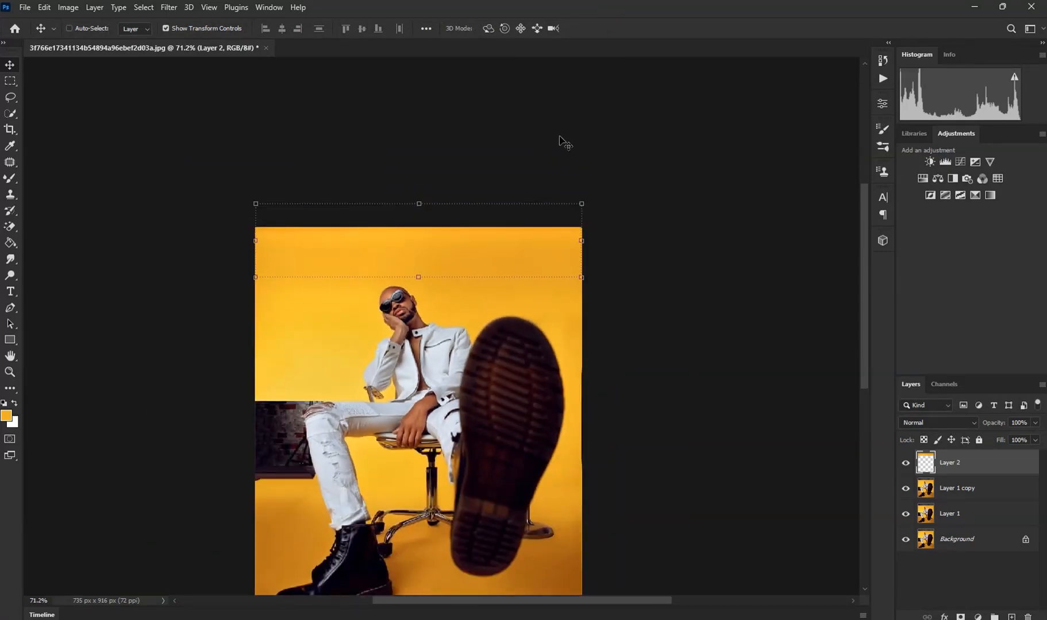
Merge the stretched yellow strip down into the Layer 1 copy layer
{"action": "key", "text": "ctrl+e"}
{"action": "scroll", "coordinate": [445, 319], "scroll_direction": "down", "scroll_amount": 2}
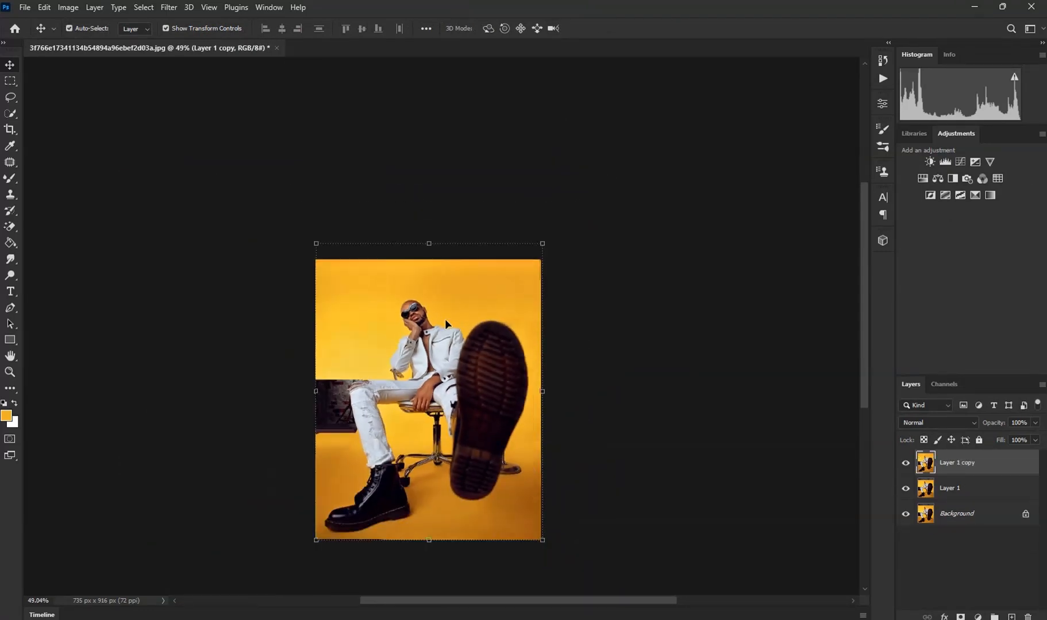
Lasso the bent knee and upper shin along the jeans' outer edge and copy the selection to a new layer
{"action": "scroll", "coordinate": [320, 463], "scroll_direction": "up", "scroll_amount": 5}
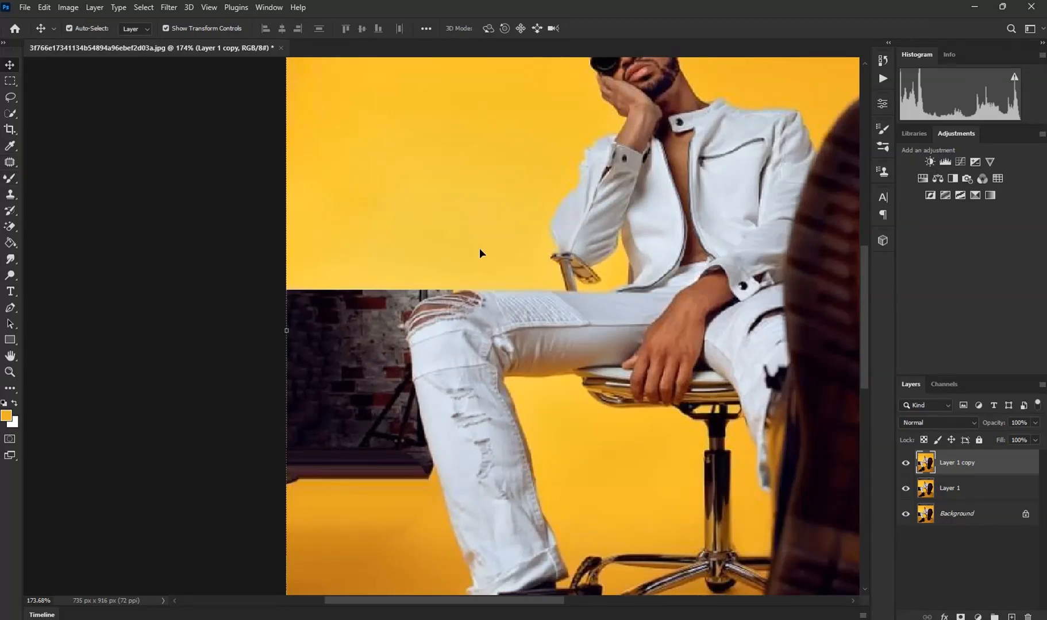
{"action": "scroll", "coordinate": [479, 248], "scroll_direction": "down", "scroll_amount": 3}
{"action": "scroll", "coordinate": [471, 251], "scroll_direction": "up", "scroll_amount": 4}
{"action": "key", "text": "l"}
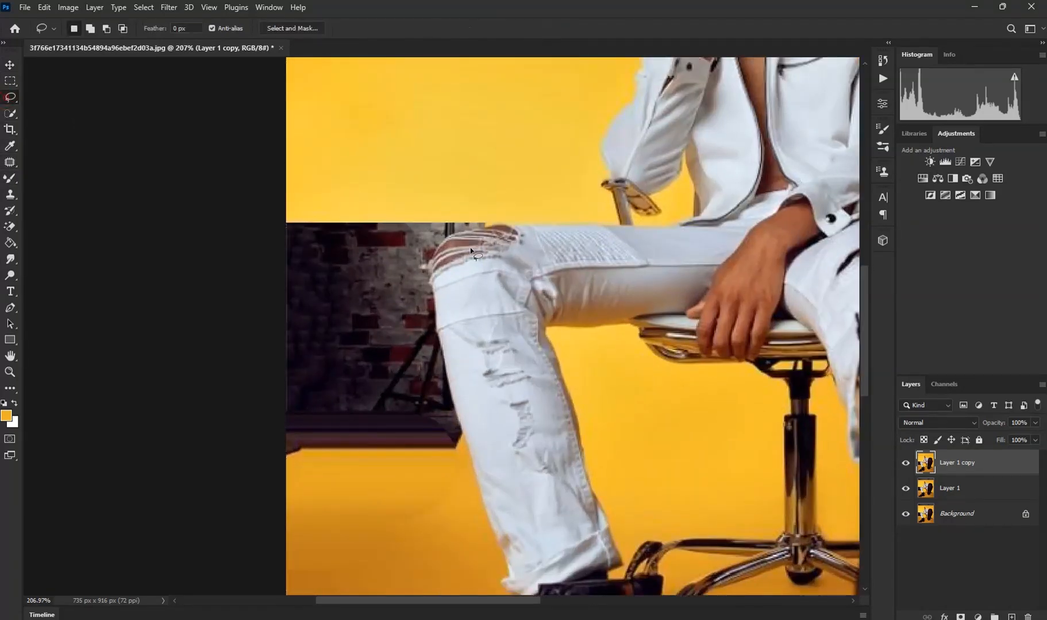
{"action": "scroll", "coordinate": [523, 238], "scroll_direction": "up", "scroll_amount": 1}
{"action": "mouse_move", "coordinate": [527, 228]}
{"action": "left_mouse_down"}
{"action": "mouse_move", "coordinate": [448, 237]}
{"action": "mouse_move", "coordinate": [429, 258]}
{"action": "mouse_move", "coordinate": [425, 293]}
{"action": "mouse_move", "coordinate": [461, 455]}
{"action": "mouse_move", "coordinate": [632, 401]}
{"action": "mouse_move", "coordinate": [572, 259]}
{"action": "left_mouse_up"}
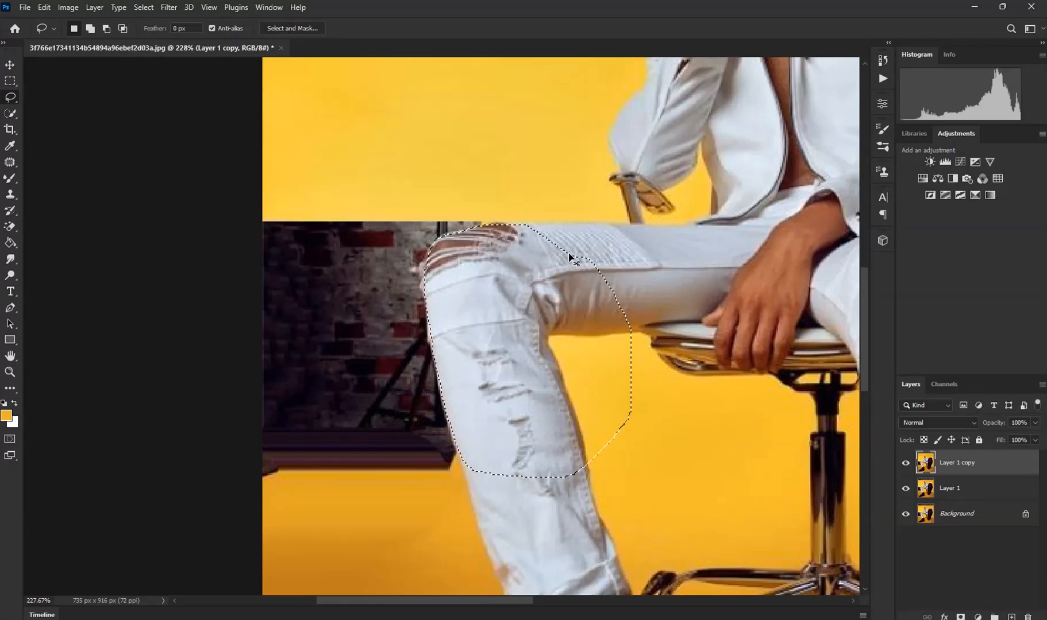
{"action": "key", "text": "ctrl+j"}
On Layer 1 copy, paint yellow backdrop over the remaining brick wall and stand beside the knee with the Mixer Brush
{"action": "left_click", "coordinate": [964, 489]}
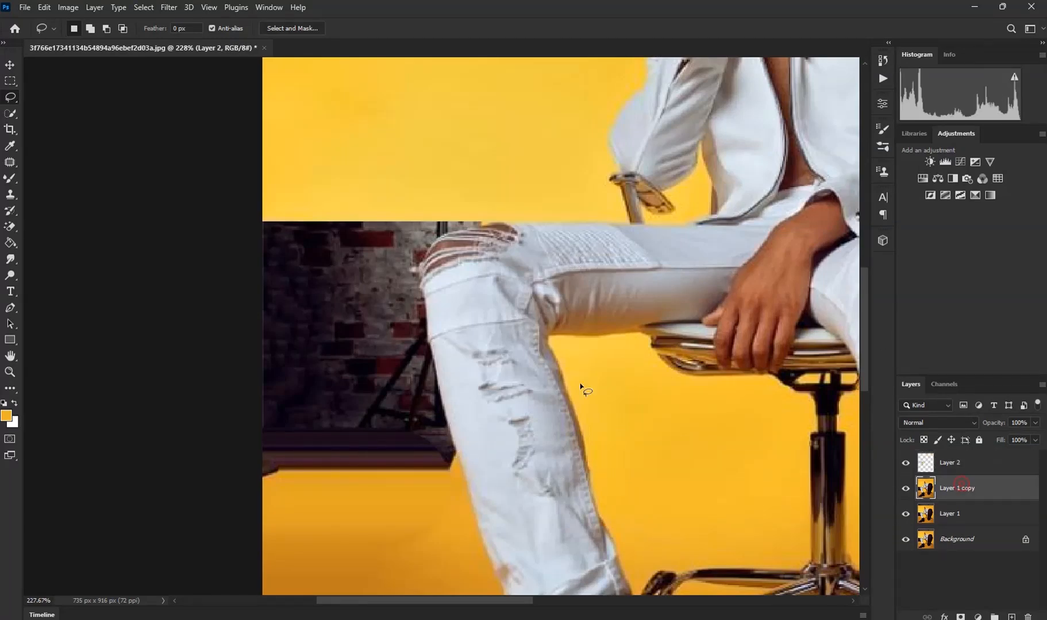
{"action": "left_click", "coordinate": [5, 175]}
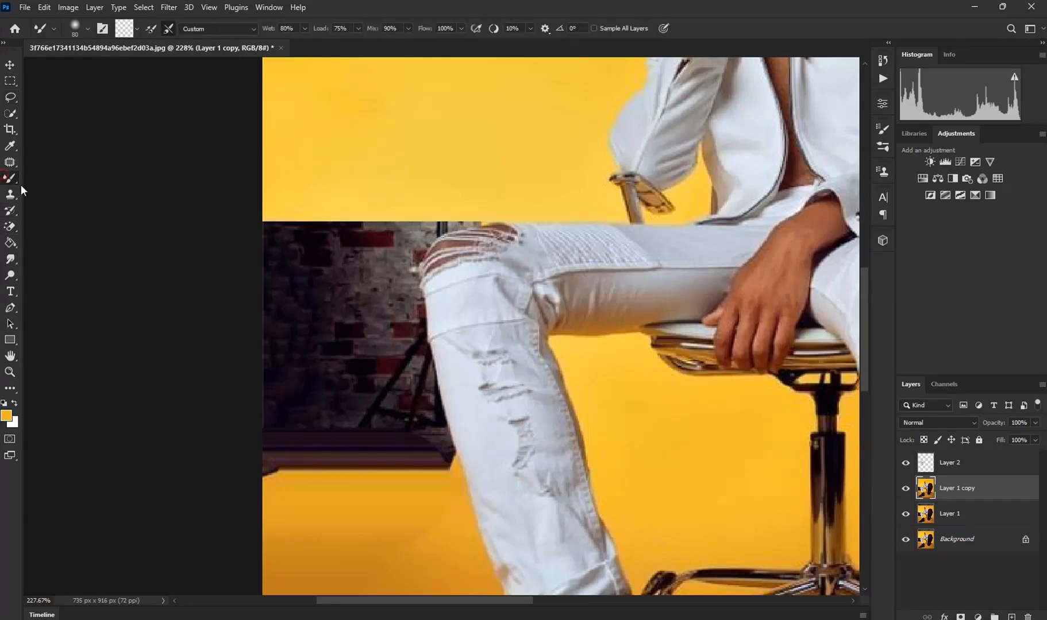
{"action": "mouse_move", "coordinate": [369, 503]}
{"action": "left_mouse_down"}
{"action": "mouse_move", "coordinate": [336, 405]}
{"action": "mouse_move", "coordinate": [337, 503]}
{"action": "mouse_move", "coordinate": [304, 433]}
{"action": "mouse_move", "coordinate": [280, 323]}
{"action": "mouse_move", "coordinate": [292, 177]}
{"action": "mouse_move", "coordinate": [323, 250]}
{"action": "mouse_move", "coordinate": [338, 258]}
{"action": "mouse_move", "coordinate": [313, 221]}
{"action": "mouse_move", "coordinate": [328, 526]}
{"action": "mouse_move", "coordinate": [399, 544]}
{"action": "mouse_move", "coordinate": [346, 458]}
{"action": "mouse_move", "coordinate": [314, 353]}
{"action": "mouse_move", "coordinate": [264, 469]}
{"action": "mouse_move", "coordinate": [282, 454]}
{"action": "mouse_move", "coordinate": [361, 441]}
{"action": "mouse_move", "coordinate": [418, 524]}
{"action": "mouse_move", "coordinate": [386, 211]}
{"action": "mouse_move", "coordinate": [387, 313]}
{"action": "mouse_move", "coordinate": [454, 488]}
{"action": "mouse_move", "coordinate": [415, 308]}
{"action": "mouse_move", "coordinate": [443, 524]}
{"action": "mouse_move", "coordinate": [411, 319]}
{"action": "mouse_move", "coordinate": [411, 455]}
{"action": "mouse_move", "coordinate": [360, 312]}
{"action": "mouse_move", "coordinate": [366, 444]}
{"action": "mouse_move", "coordinate": [436, 165]}
{"action": "mouse_move", "coordinate": [535, 149]}
{"action": "mouse_move", "coordinate": [414, 240]}
{"action": "mouse_move", "coordinate": [428, 192]}
{"action": "mouse_move", "coordinate": [388, 262]}
{"action": "mouse_move", "coordinate": [341, 127]}
{"action": "mouse_move", "coordinate": [398, 369]}
{"action": "mouse_move", "coordinate": [393, 237]}
{"action": "mouse_move", "coordinate": [380, 419]}
{"action": "mouse_move", "coordinate": [382, 257]}
{"action": "mouse_move", "coordinate": [326, 195]}
{"action": "mouse_move", "coordinate": [279, 236]}
{"action": "mouse_move", "coordinate": [286, 289]}
{"action": "mouse_move", "coordinate": [333, 332]}
{"action": "mouse_move", "coordinate": [323, 245]}
{"action": "mouse_move", "coordinate": [461, 217]}
{"action": "left_mouse_up"}
{"action": "mouse_move", "coordinate": [389, 325]}
{"action": "left_mouse_down"}
{"action": "mouse_move", "coordinate": [391, 292]}
{"action": "mouse_move", "coordinate": [411, 417]}
{"action": "mouse_move", "coordinate": [378, 262]}
{"action": "mouse_move", "coordinate": [358, 347]}
{"action": "mouse_move", "coordinate": [376, 415]}
{"action": "mouse_move", "coordinate": [354, 396]}
{"action": "mouse_move", "coordinate": [340, 271]}
{"action": "left_mouse_up"}
{"action": "scroll", "coordinate": [356, 273], "scroll_direction": "down", "scroll_amount": 5}
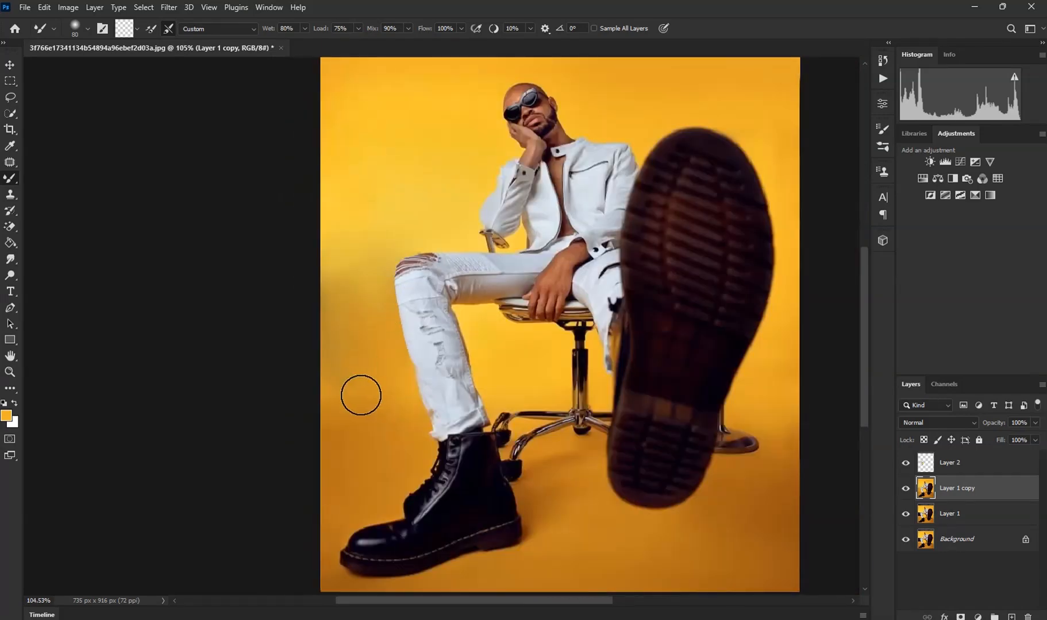
Enlarge the Mixer Brush to 175 px and smooth the tonal transitions in the backdrop between the image edge and the bent leg
{"action": "scroll", "coordinate": [353, 368], "scroll_direction": "up", "scroll_amount": 2}
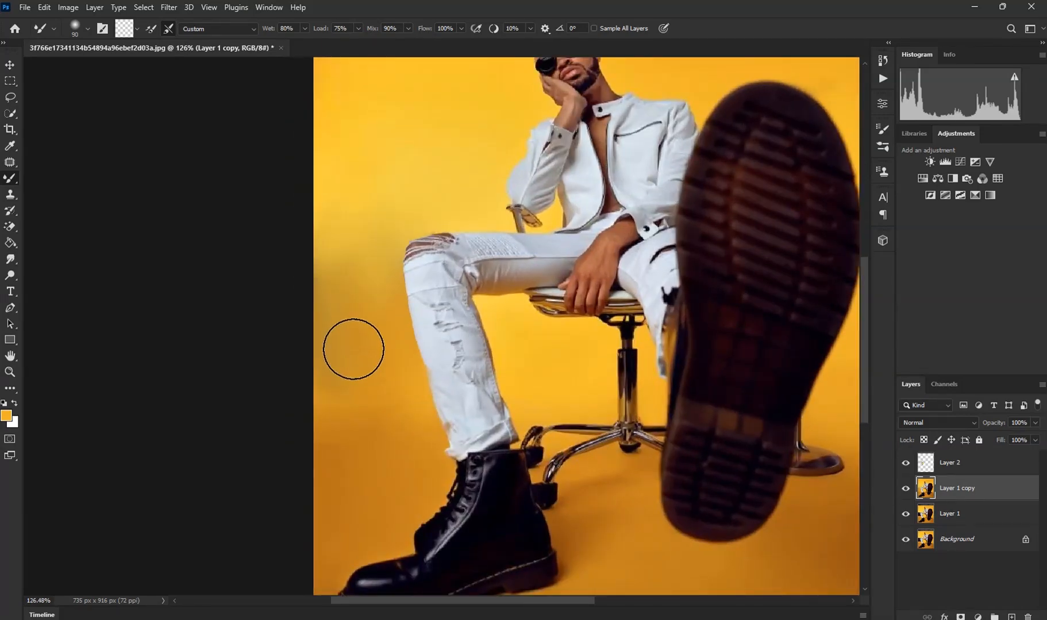
{"action": "left_click_drag", "start_coordinate": [325, 475], "coordinate": [323, 257]}
{"action": "mouse_move", "coordinate": [323, 264]}
{"action": "left_mouse_down"}
{"action": "mouse_move", "coordinate": [350, 377]}
{"action": "mouse_move", "coordinate": [334, 304]}
{"action": "mouse_move", "coordinate": [365, 364]}
{"action": "mouse_move", "coordinate": [368, 415]}
{"action": "mouse_move", "coordinate": [362, 320]}
{"action": "mouse_move", "coordinate": [343, 283]}
{"action": "left_mouse_up"}
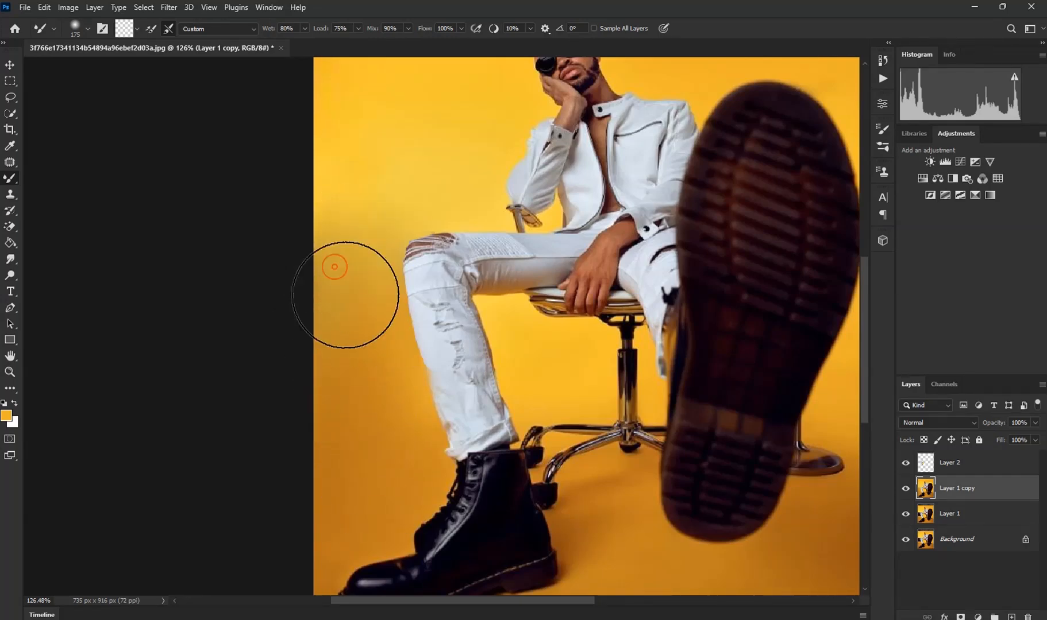
{"action": "scroll", "coordinate": [345, 287], "scroll_direction": "down", "scroll_amount": 2}
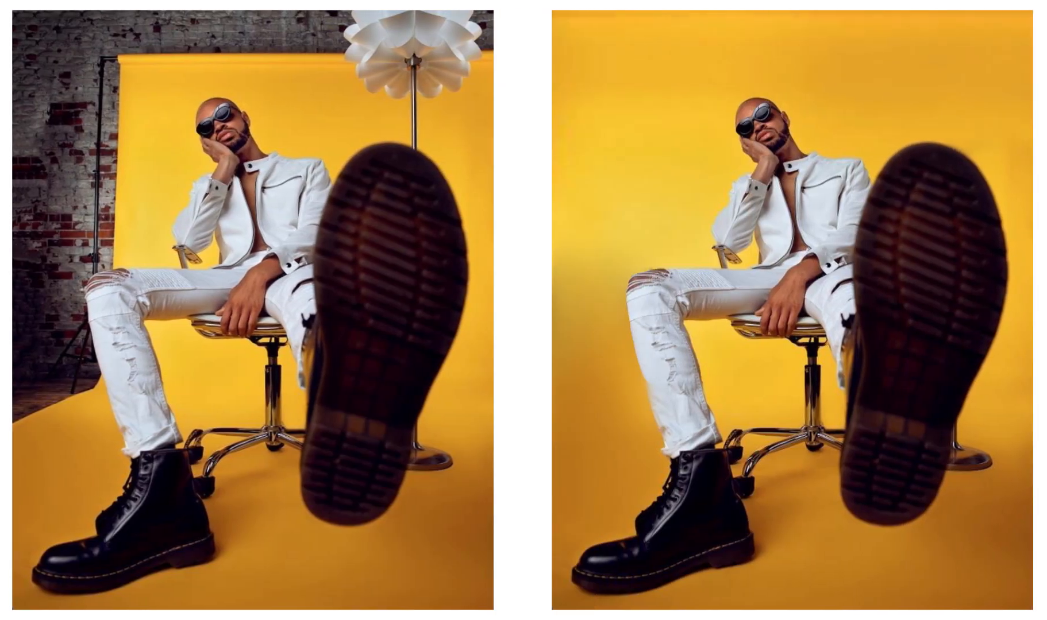